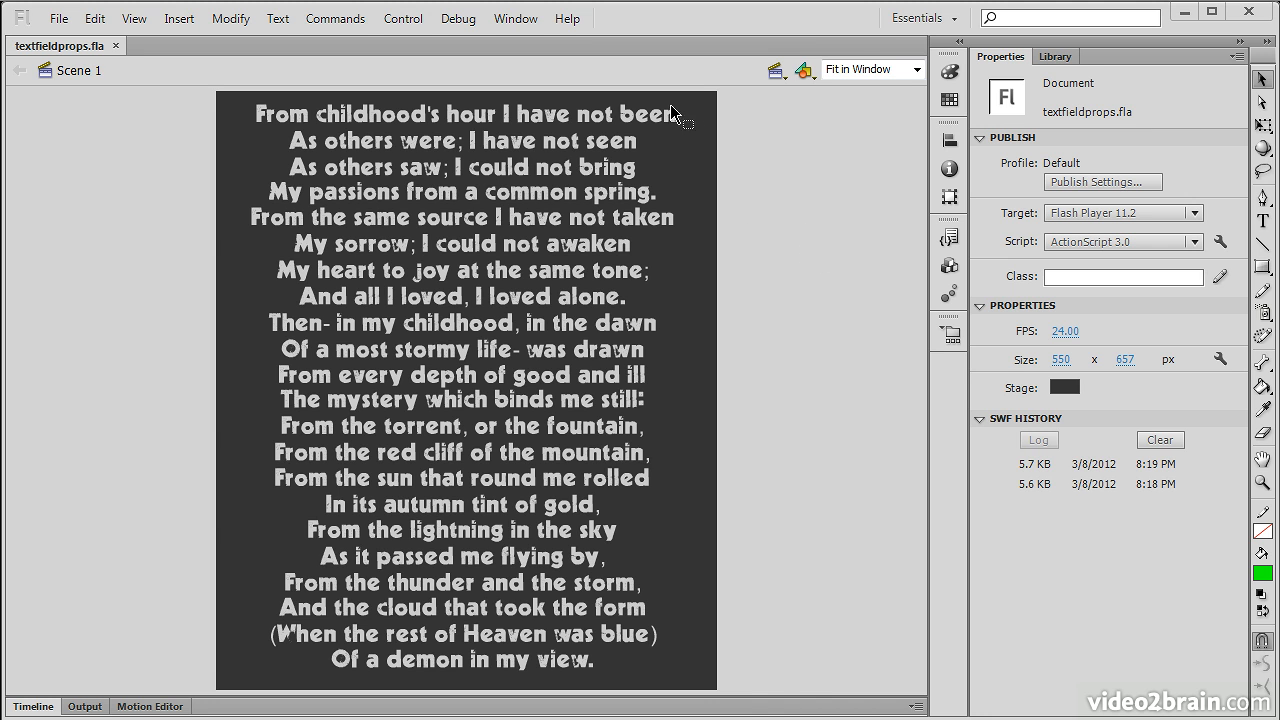
Try the Vertical and Vertical, left to right orientations on the poem text field, and return it to Horizontal
left_click(455, 402)
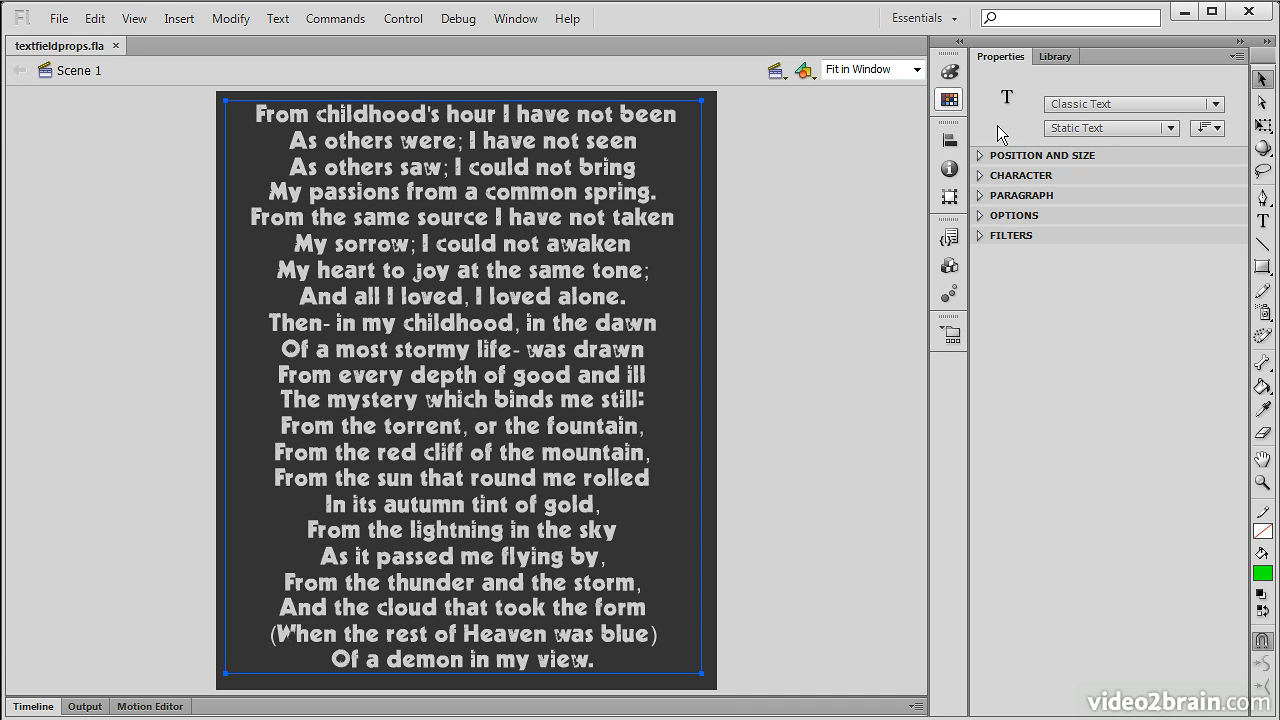
left_click(1212, 128)
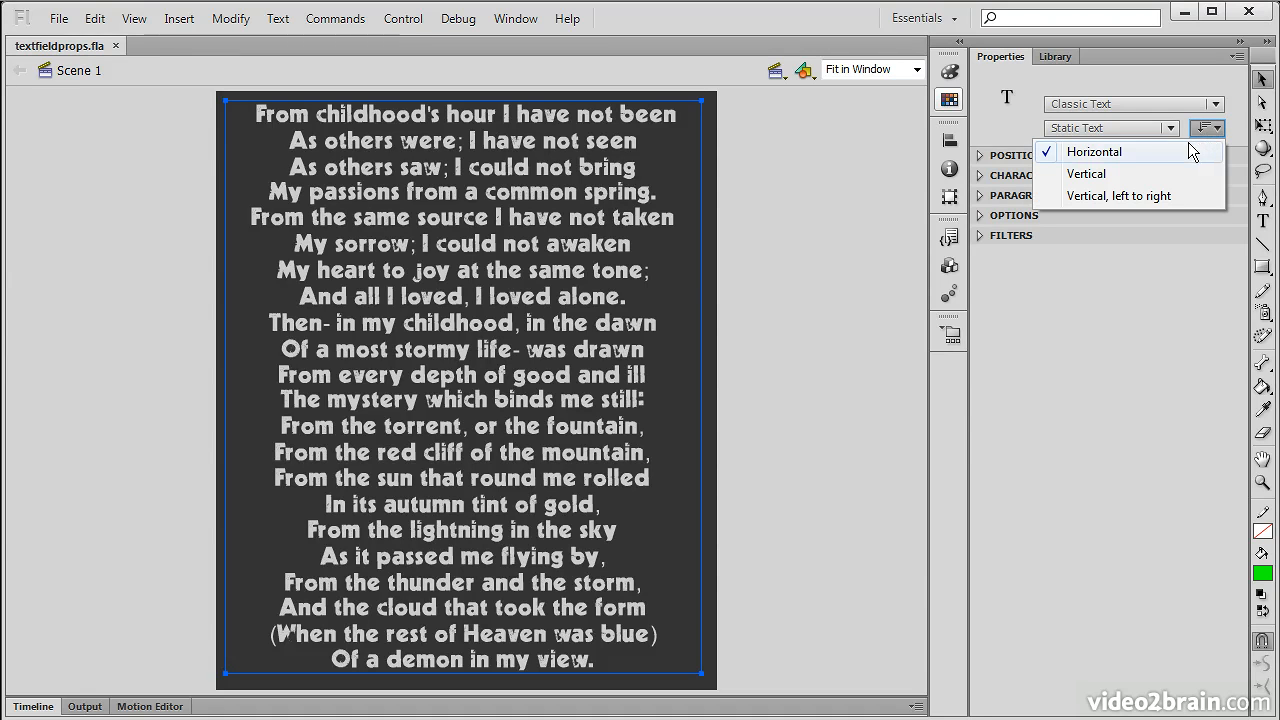
left_click(1147, 175)
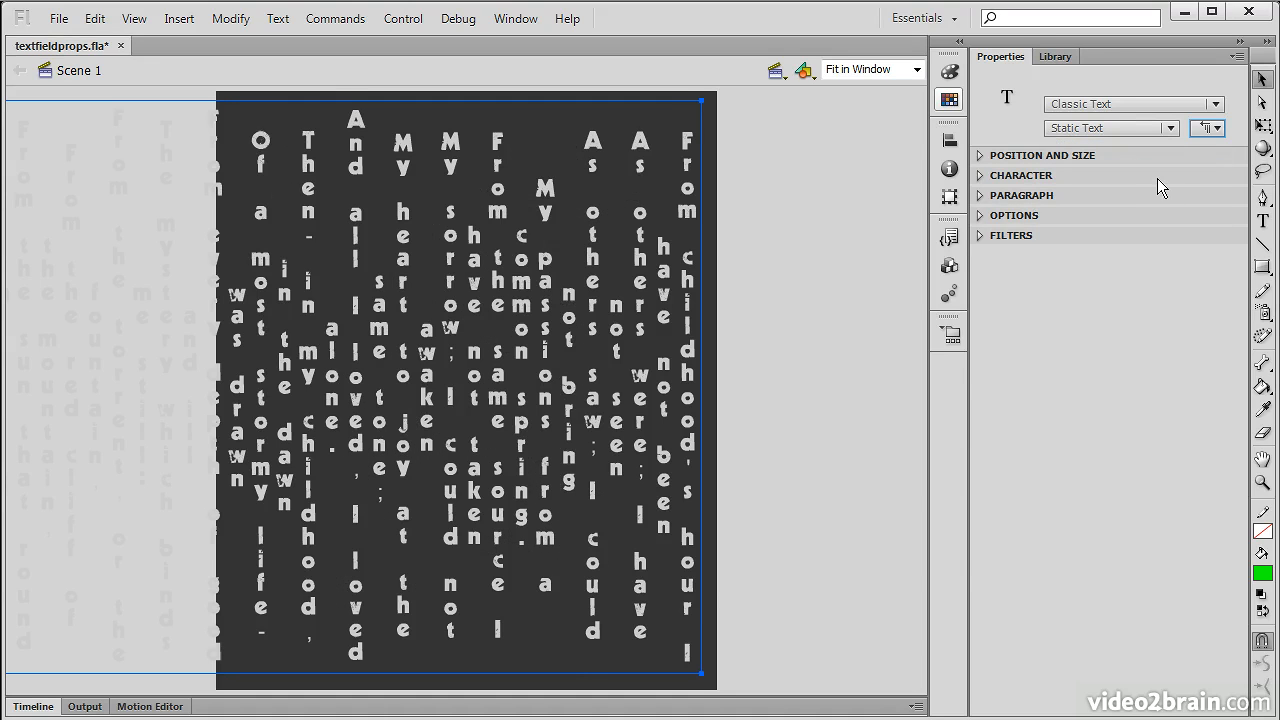
left_click(1217, 130)
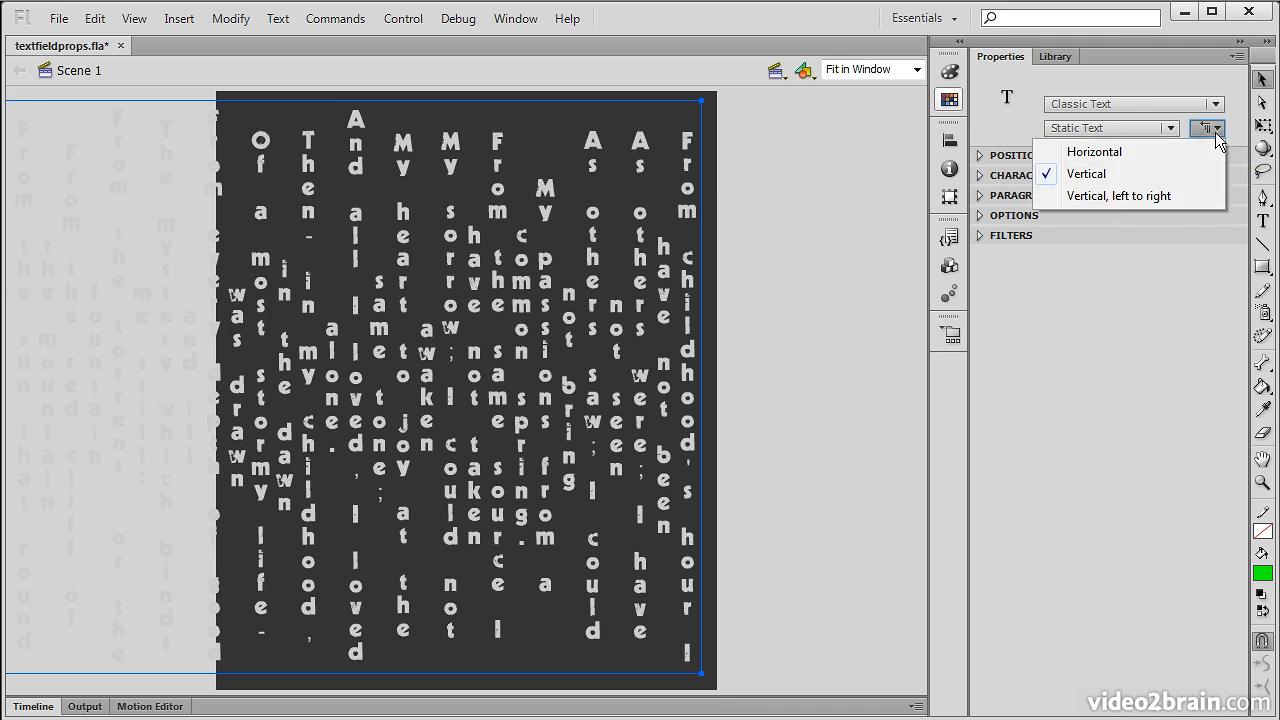
left_click(1121, 196)
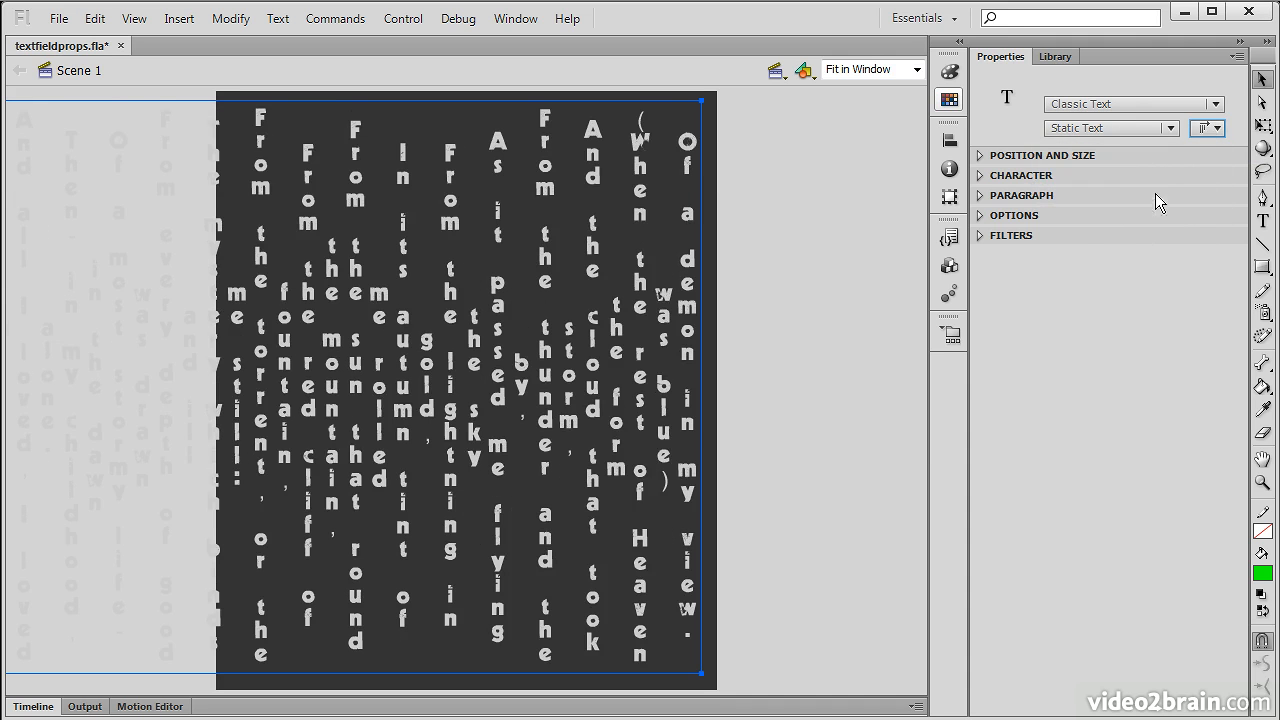
left_click(1217, 128)
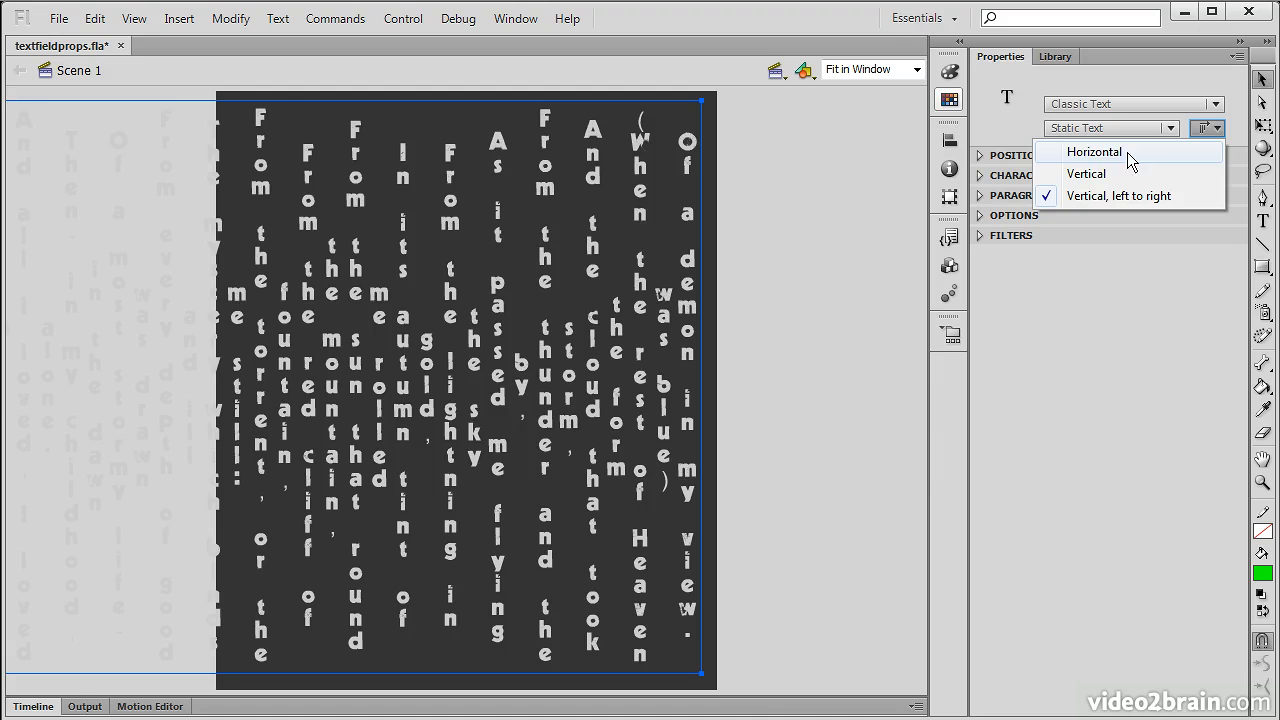
left_click(1128, 153)
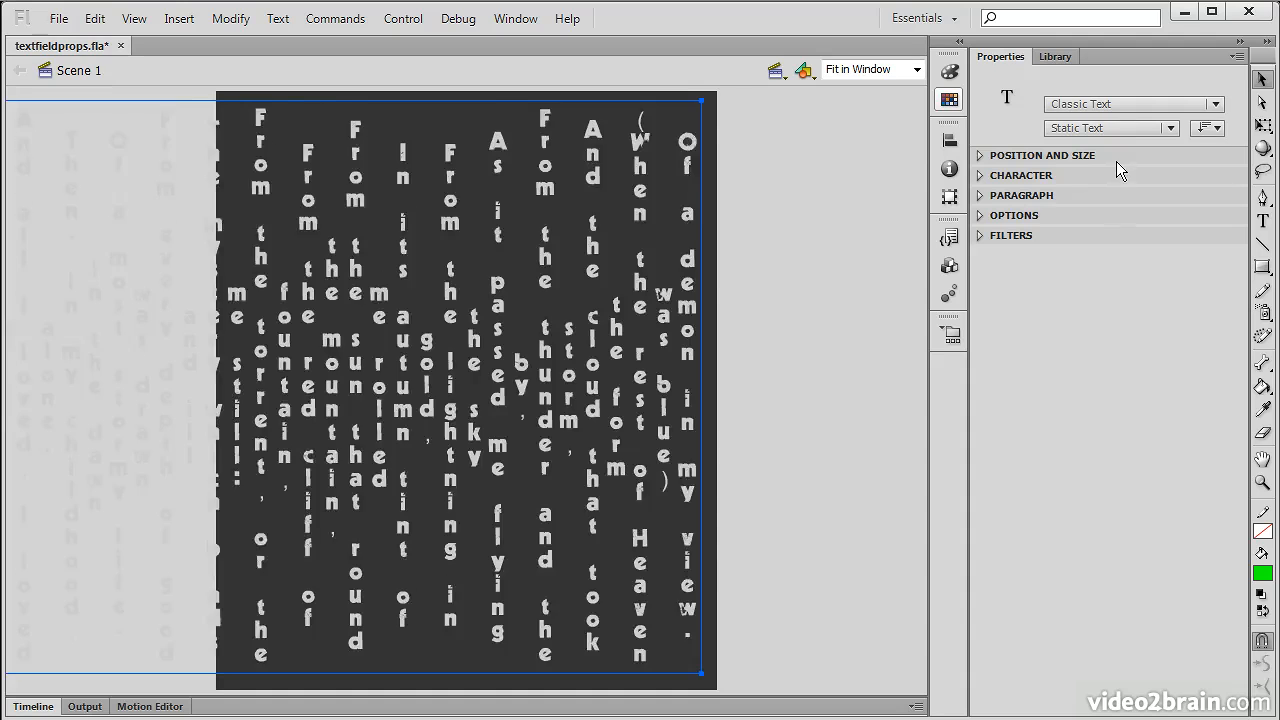
Examine the text field's position and size and its character settings, including the available font families and text colors
left_click(981, 160)
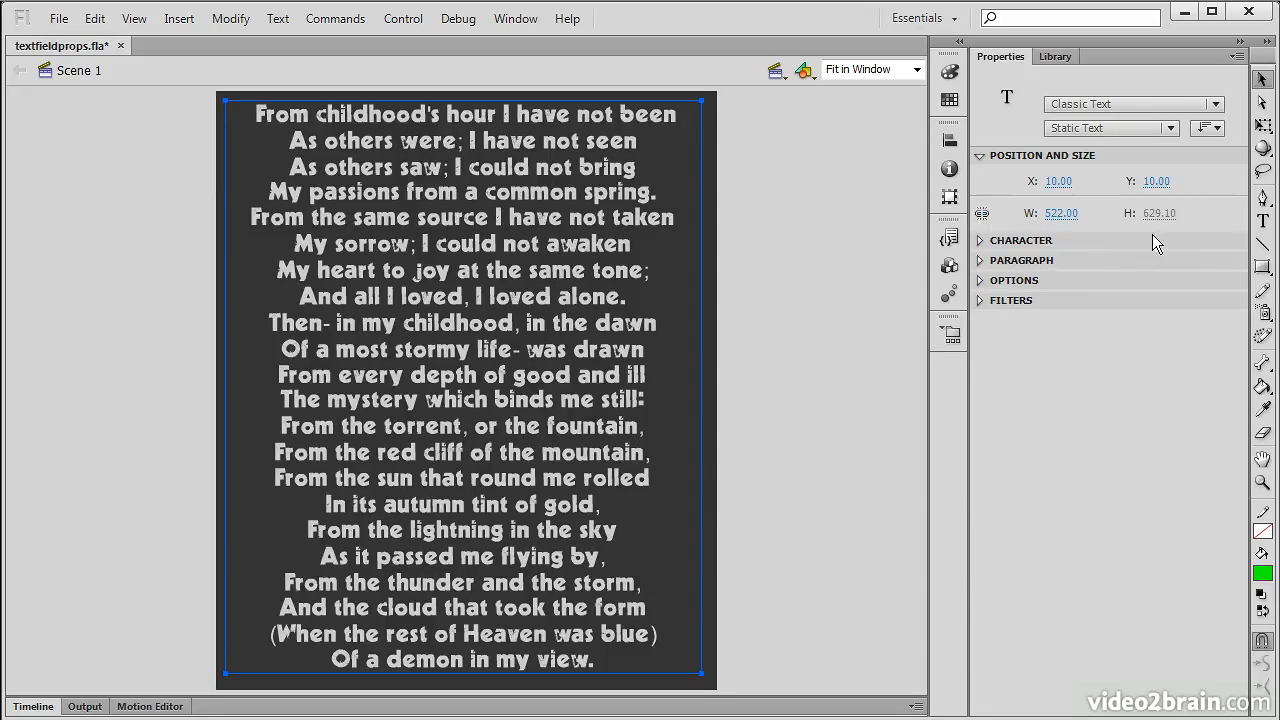
left_click(980, 156)
left_click(980, 176)
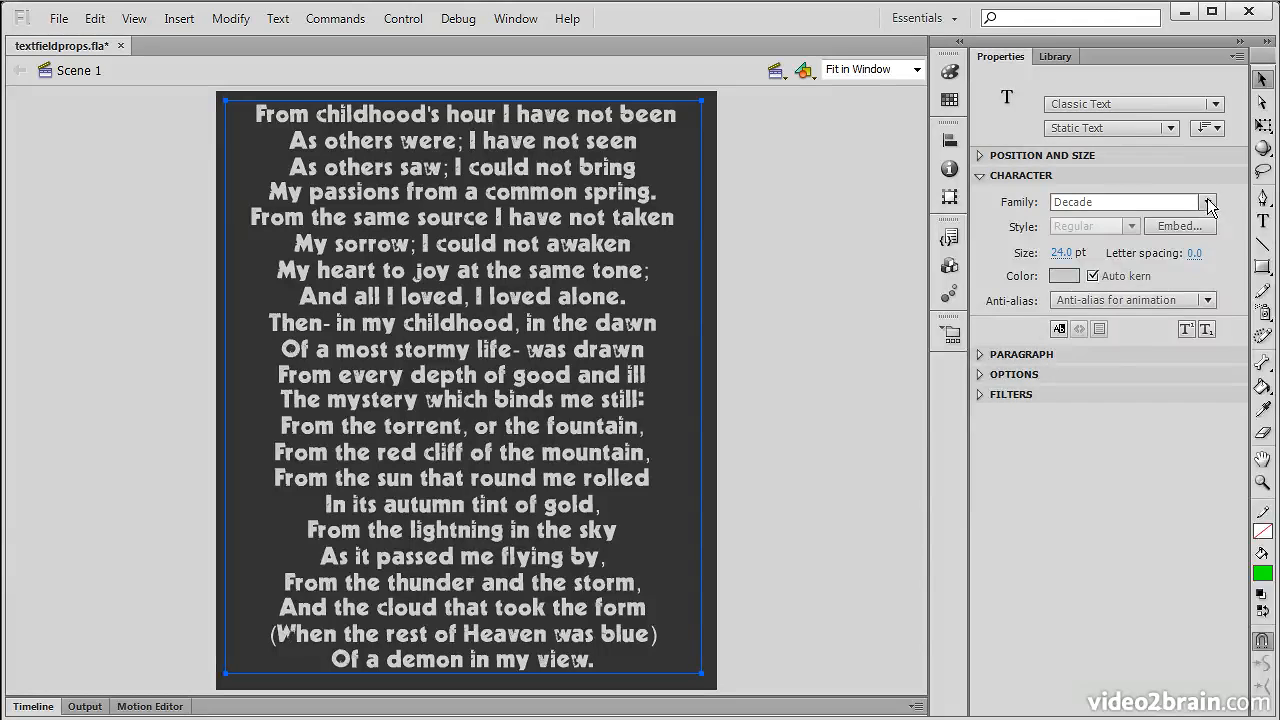
left_click(1207, 202)
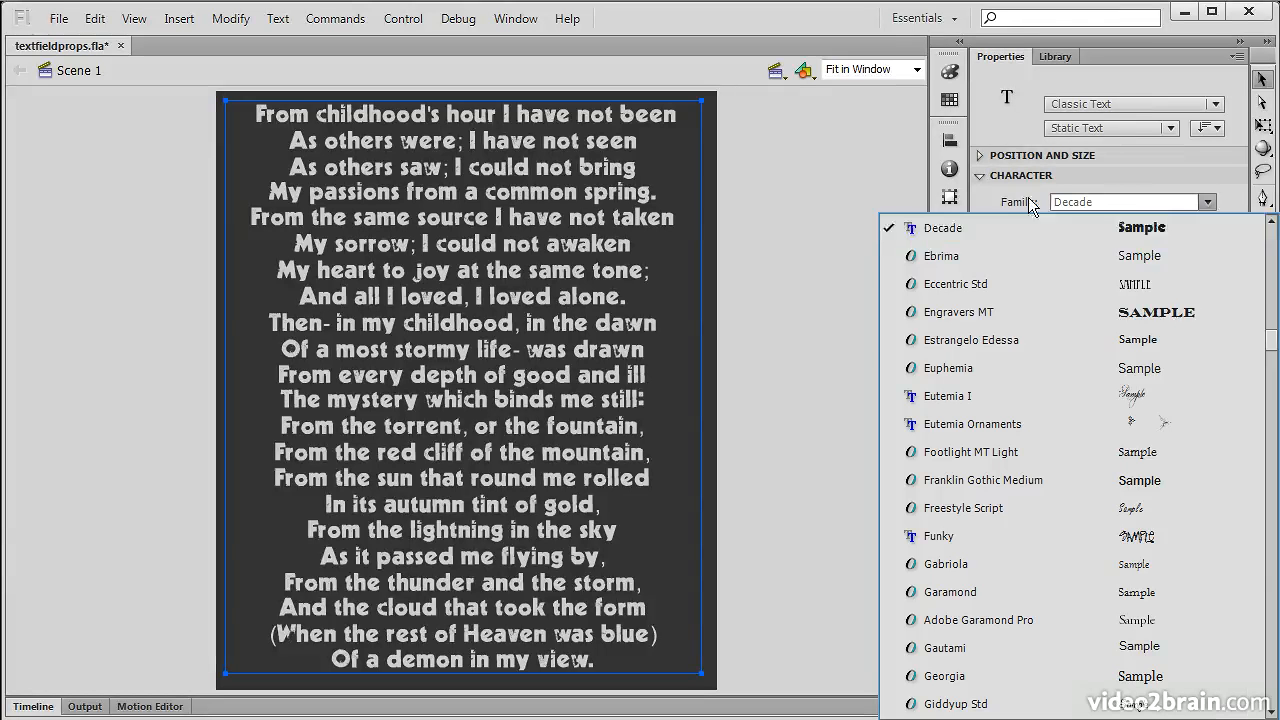
left_click(1024, 199)
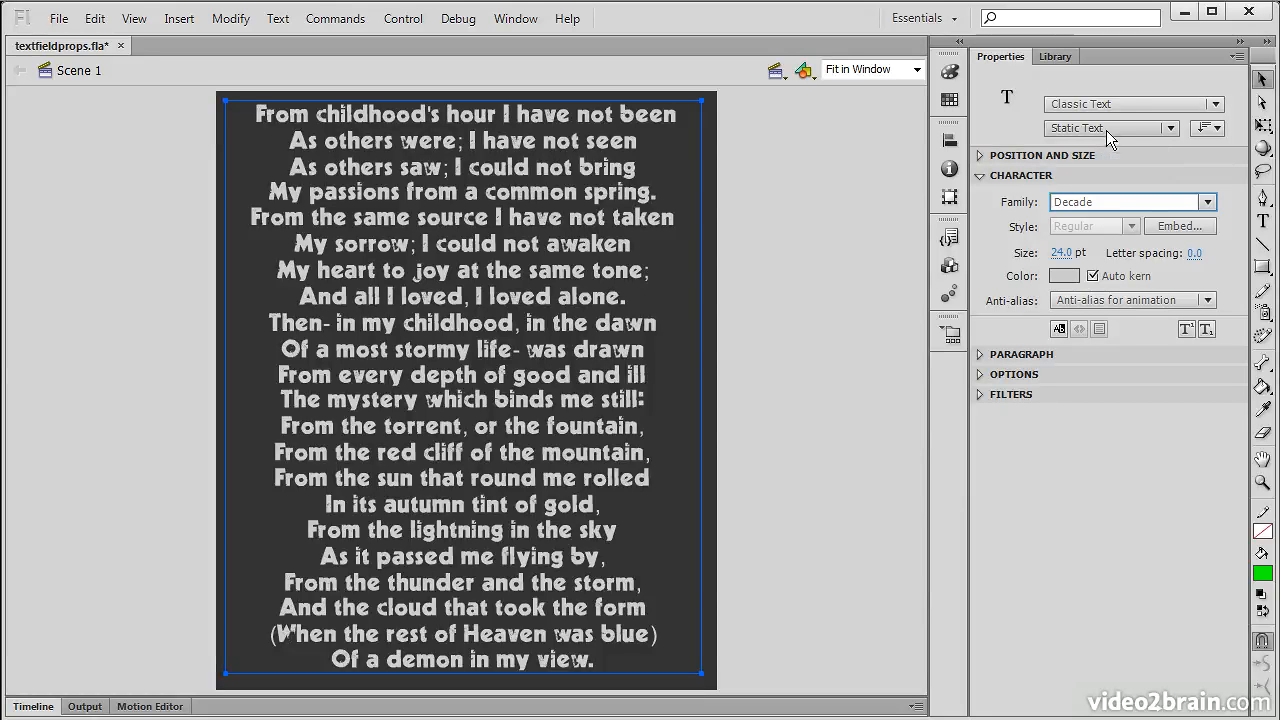
left_click(1064, 276)
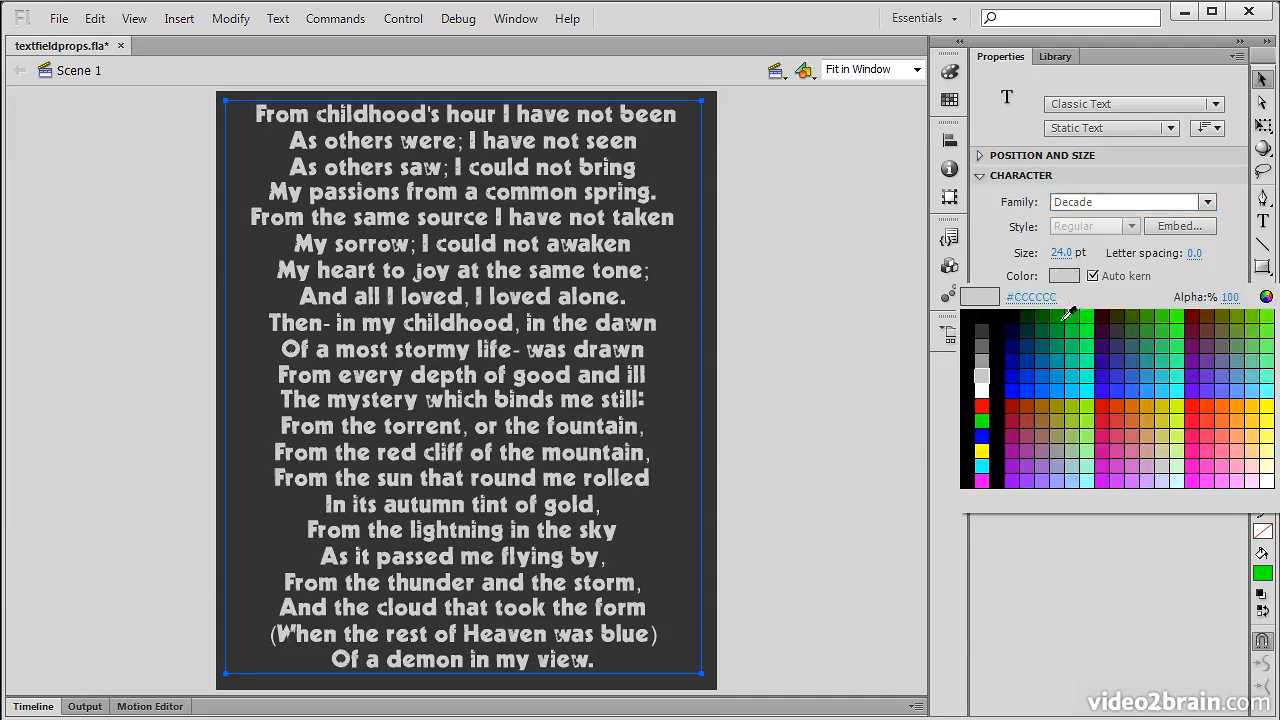
left_click(986, 296)
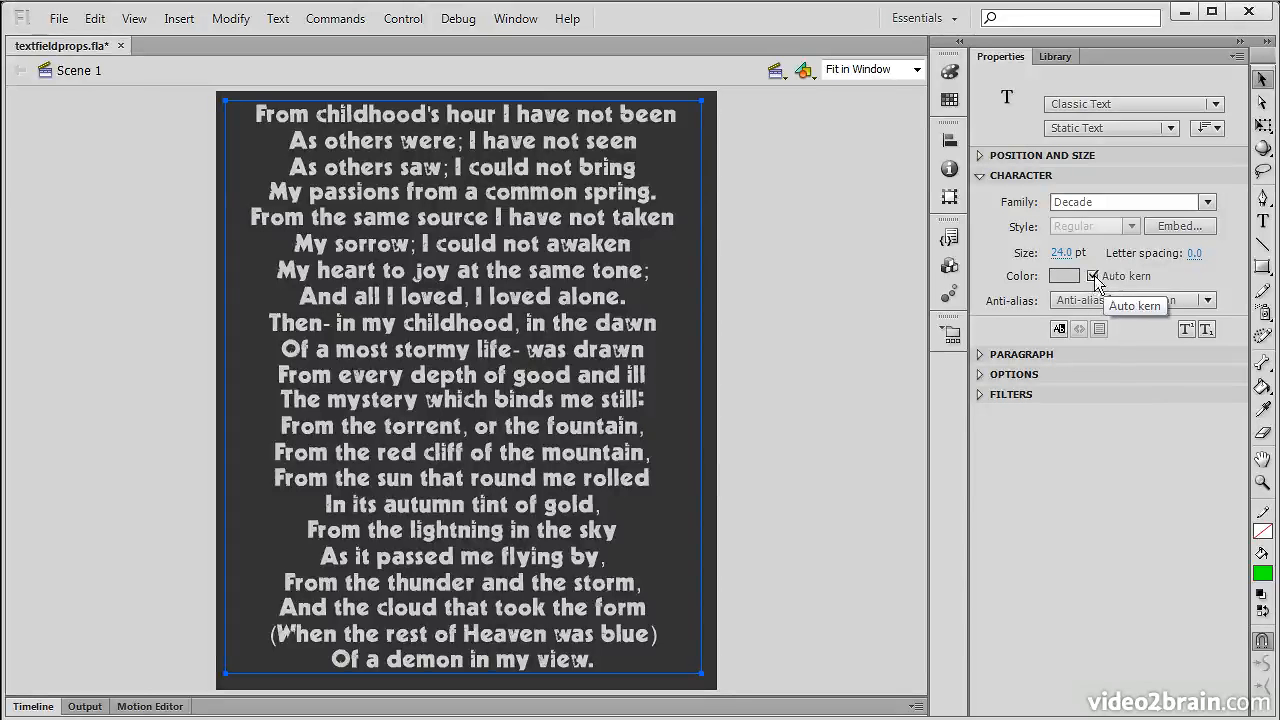
Toggle Auto kern off and on for the poem text to compare the letter spacing, leaving it enabled
left_click(1094, 276)
left_click(1094, 276)
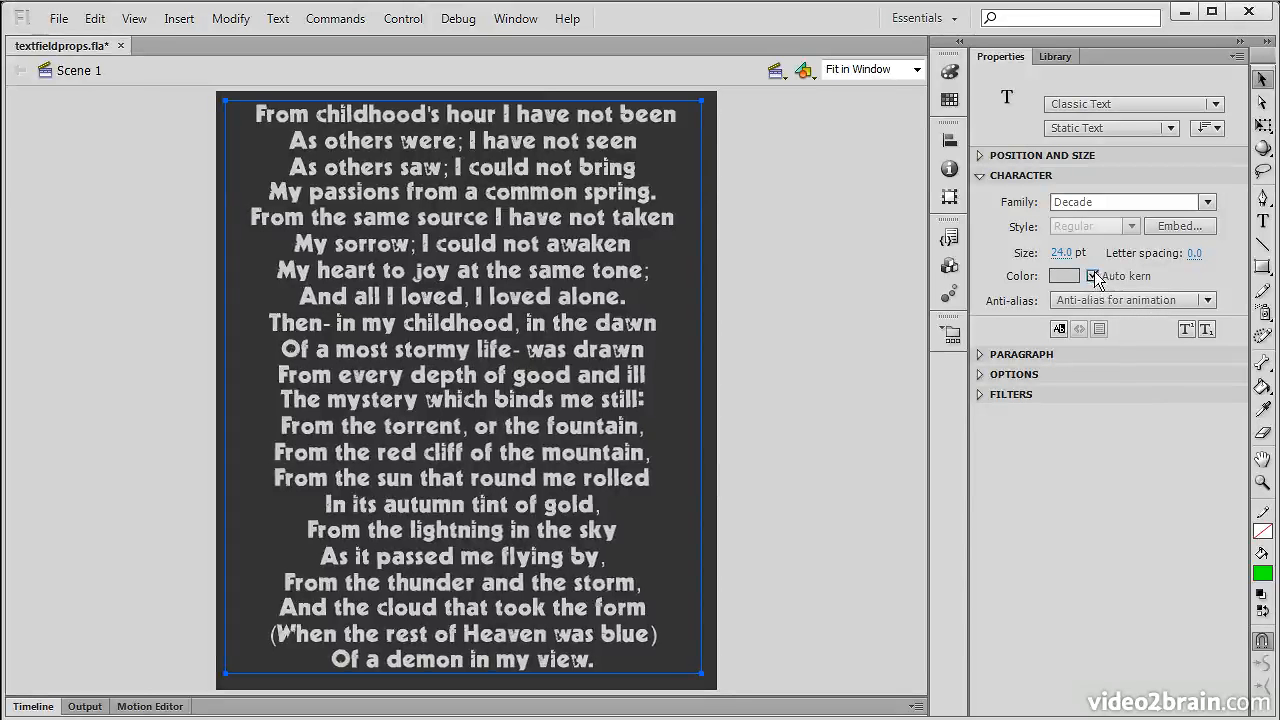
left_click(1093, 276)
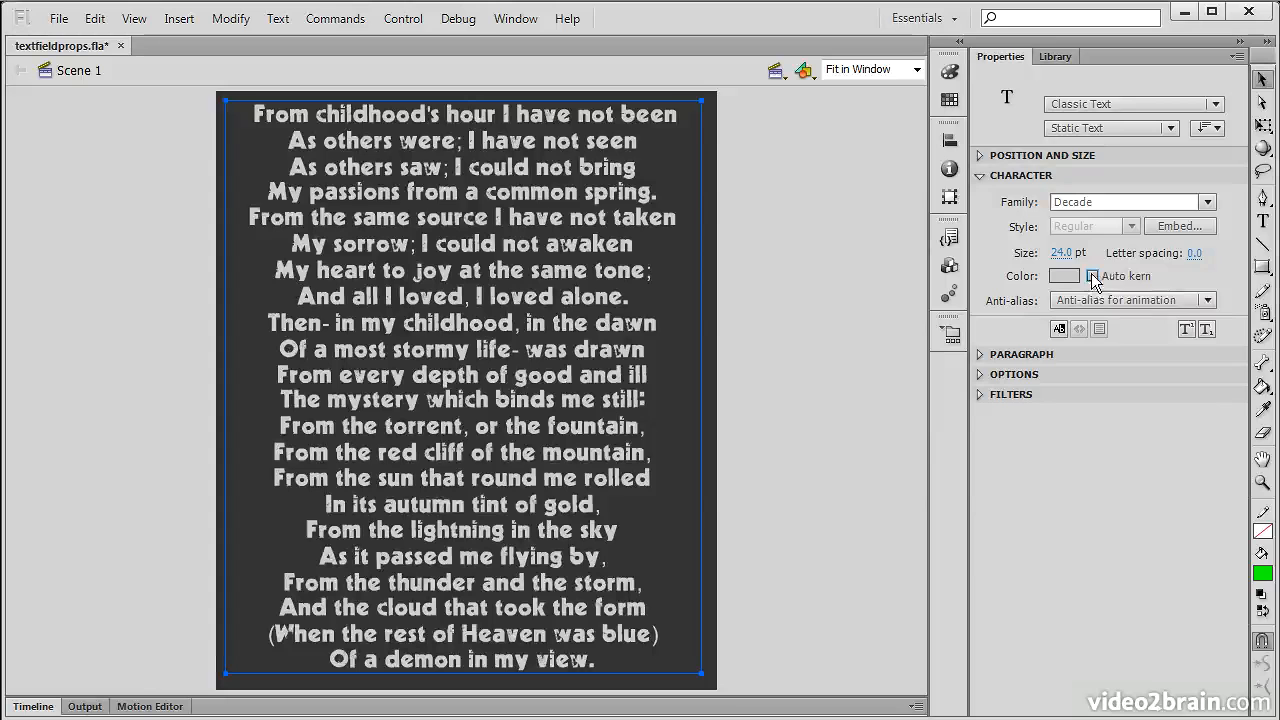
left_click(1107, 279)
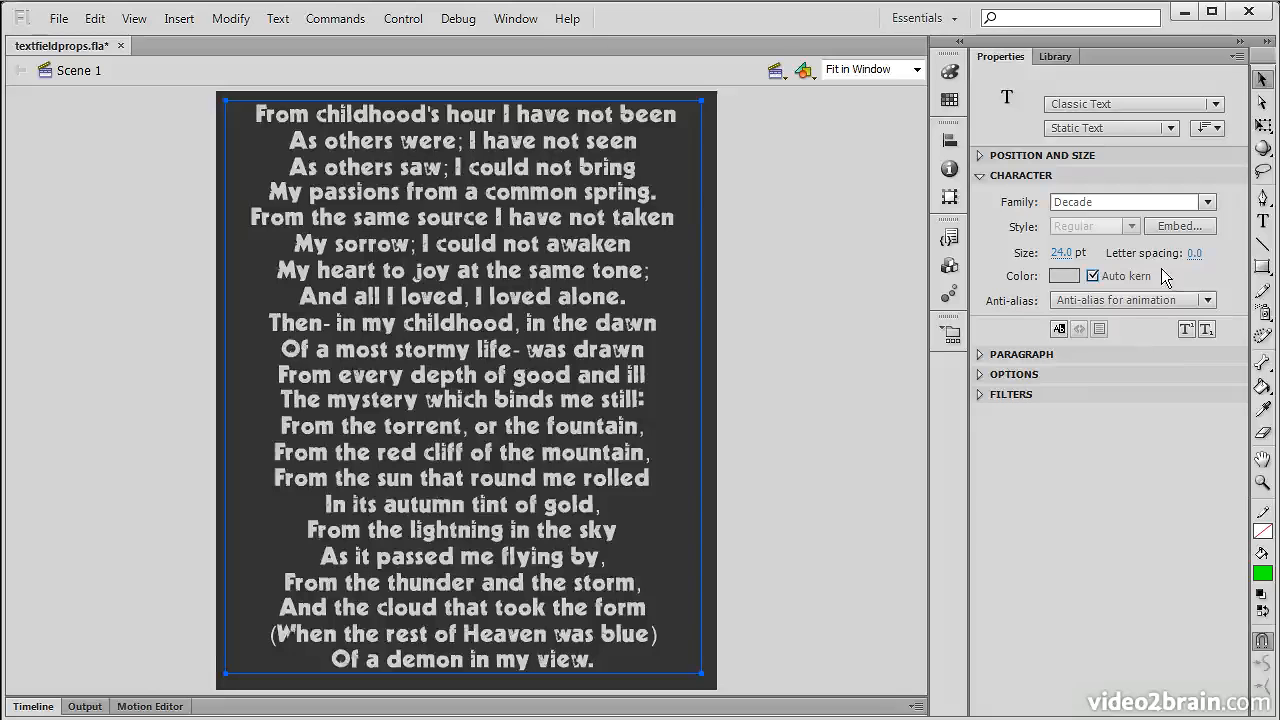
Try Use device fonts and Bitmap text [no anti-alias] as the poem text's anti-aliasing and inspect the letters closely
left_click(1209, 298)
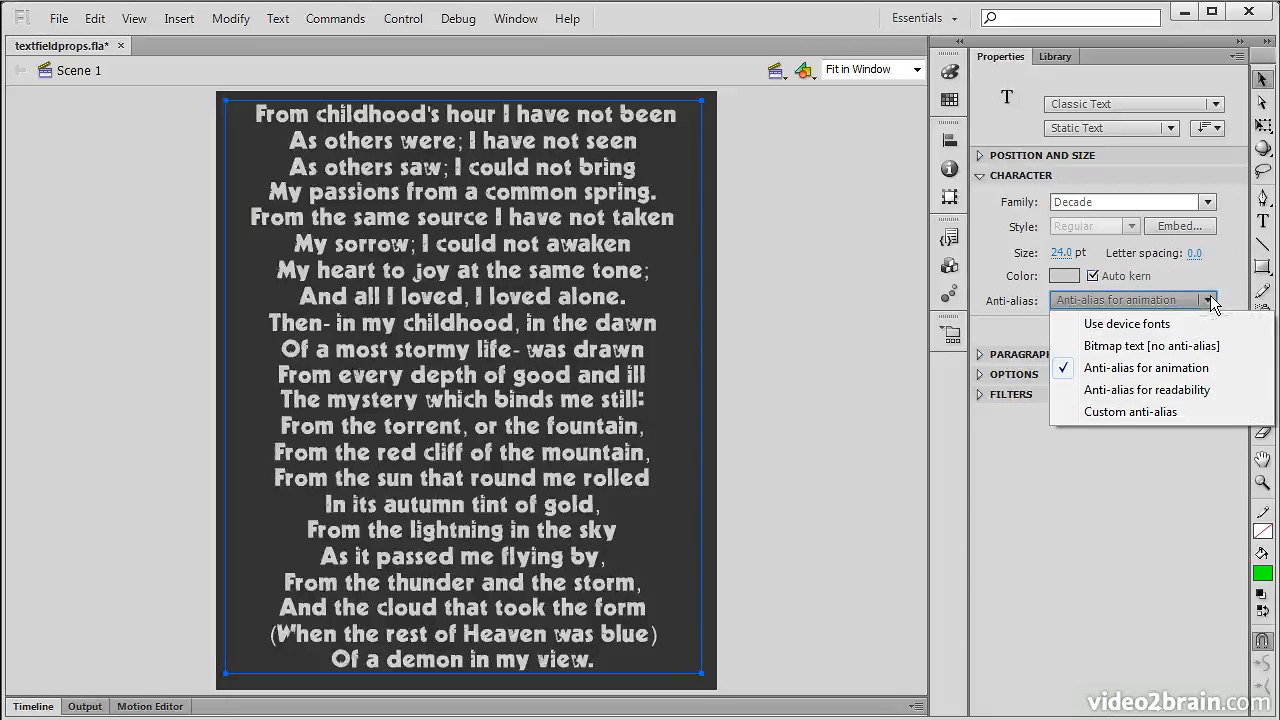
left_click(1128, 325)
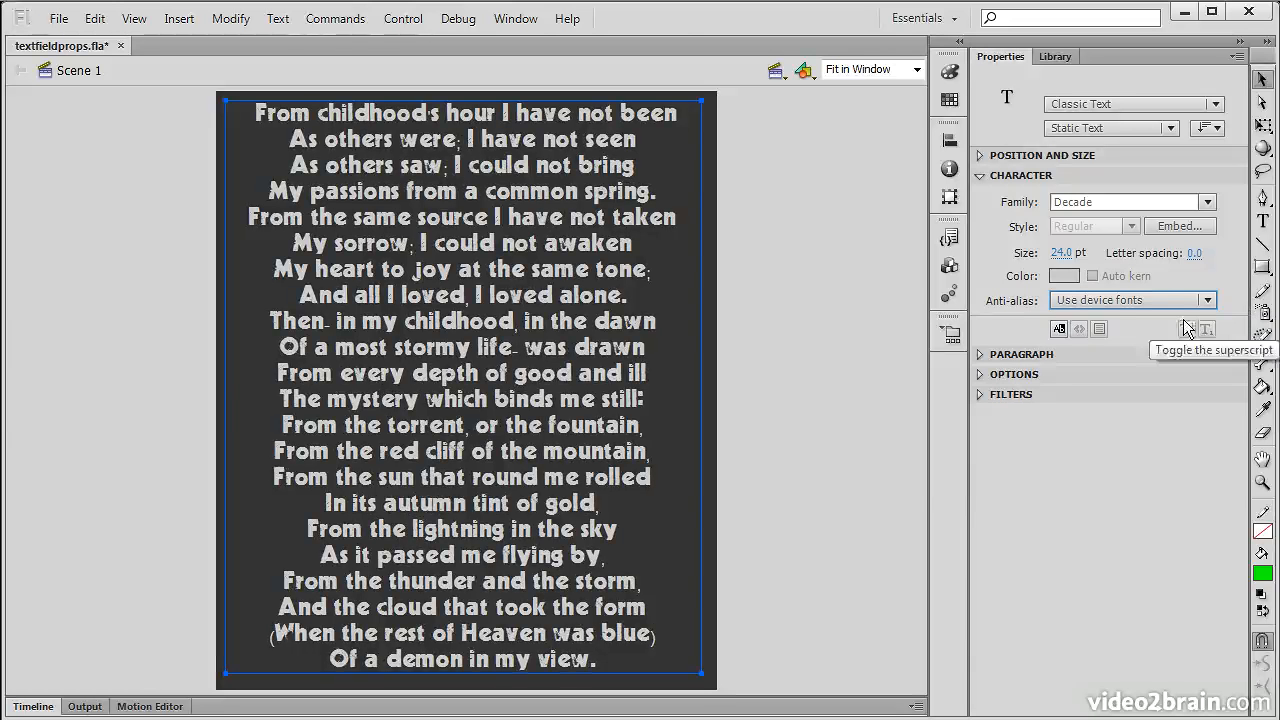
left_click(1208, 303)
left_click(1161, 341)
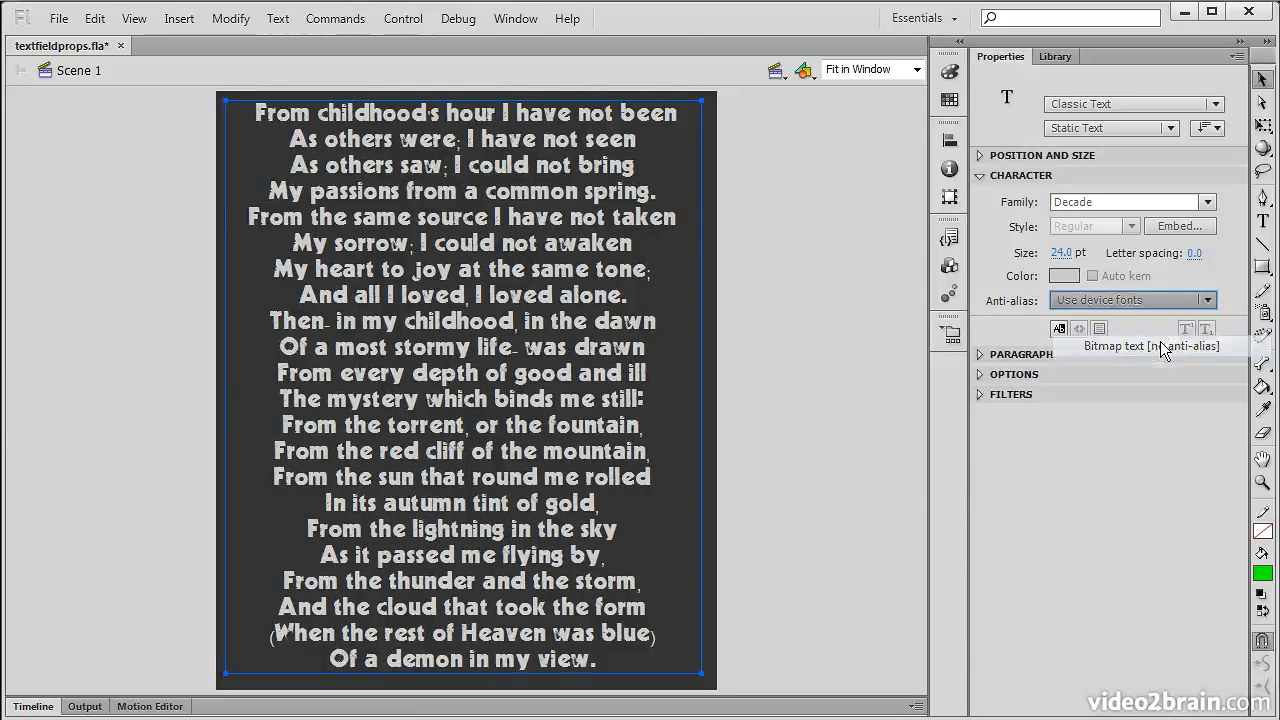
left_click(916, 69)
left_click(860, 179)
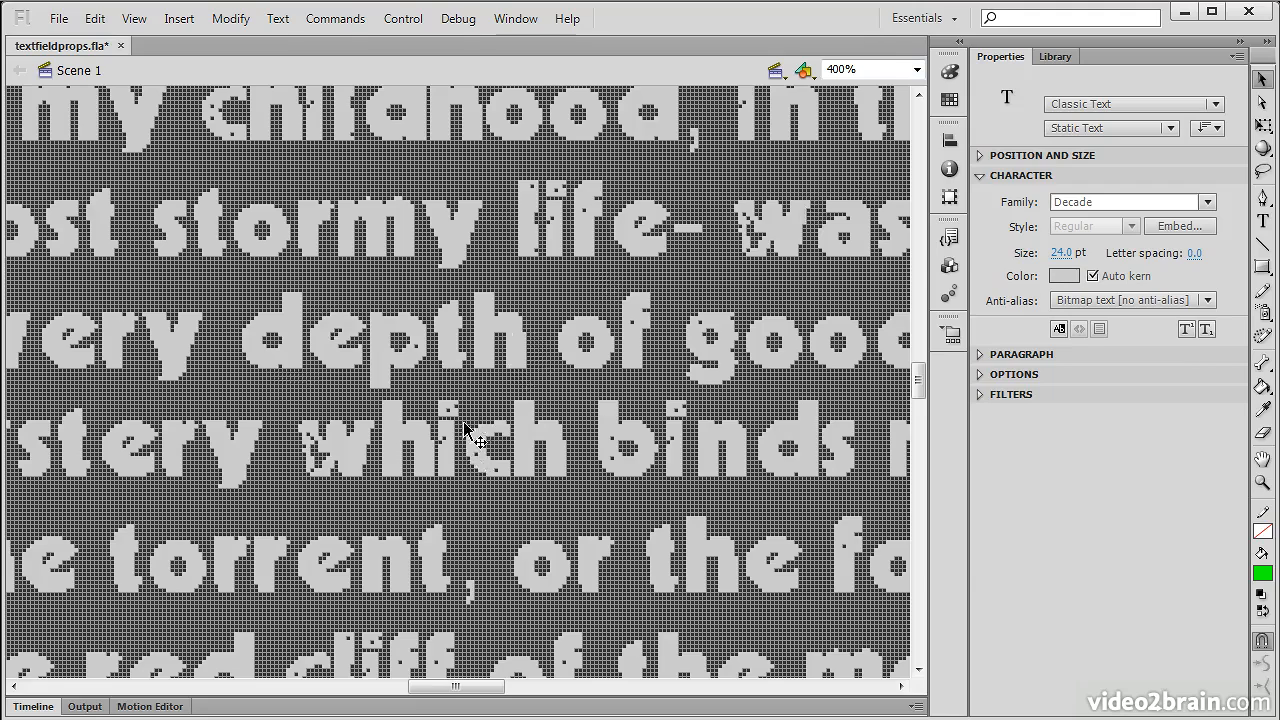
Compare the Use device fonts rendering with Anti-alias for animation on the magnified poem text
left_click(1207, 301)
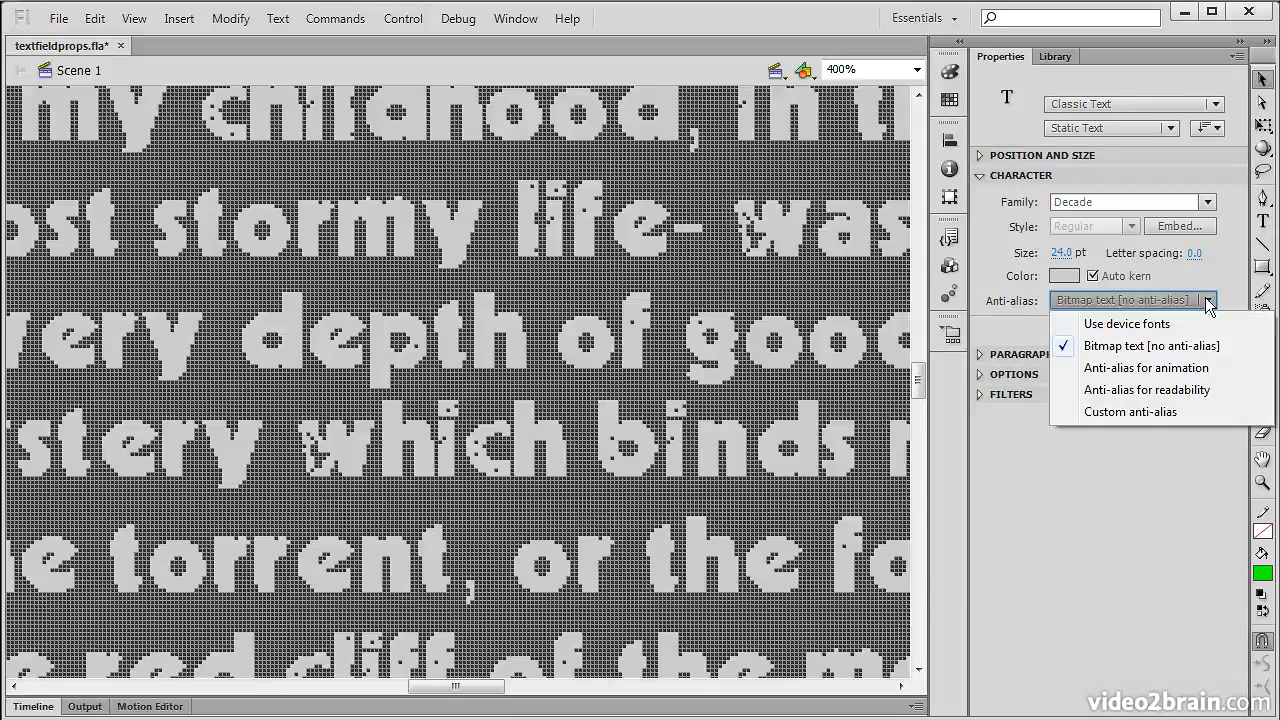
left_click(1163, 325)
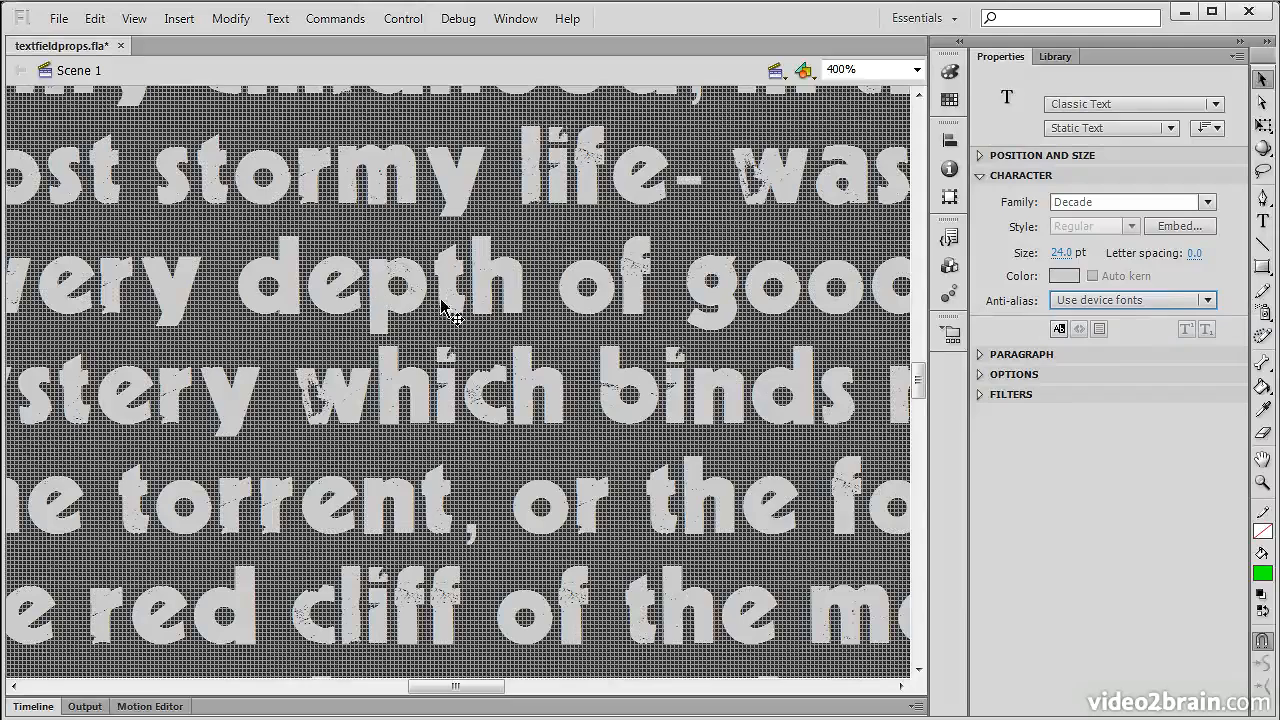
left_click(1207, 301)
left_click(1135, 347)
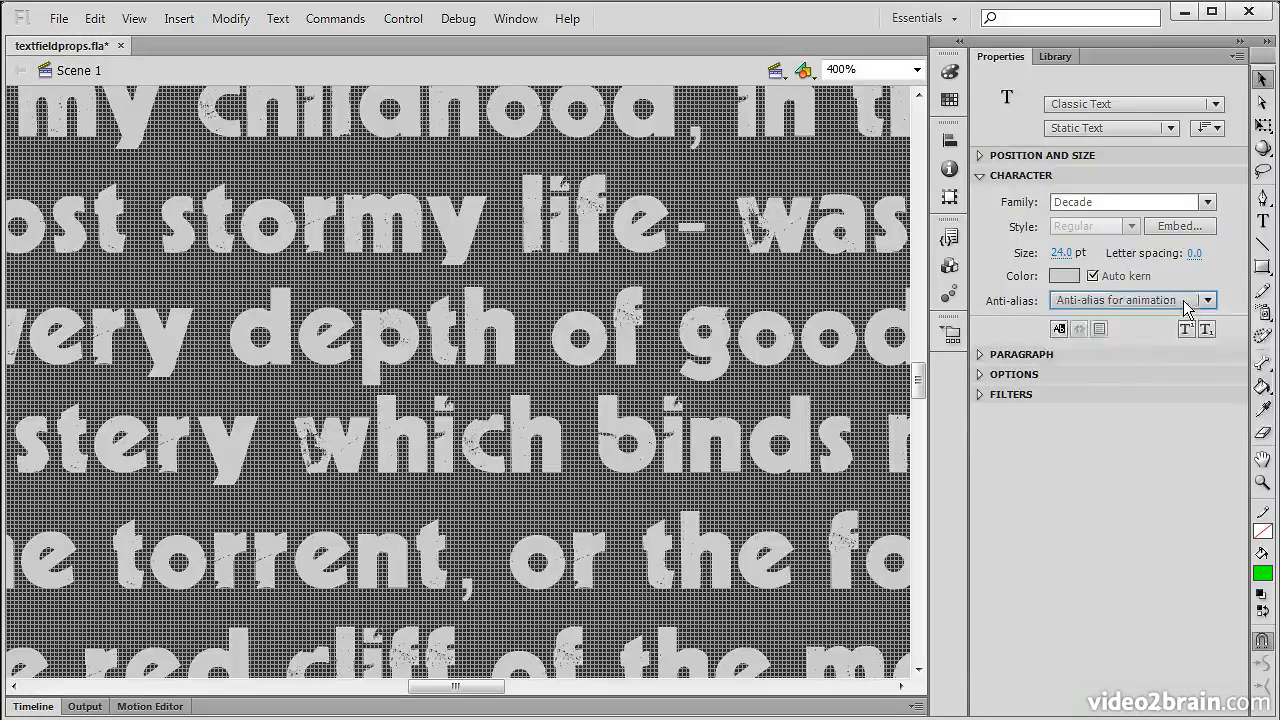
Try Anti-alias for readability on the poem text, and view the custom anti-aliasing settings without applying them
left_click(1125, 300)
left_click(1147, 390)
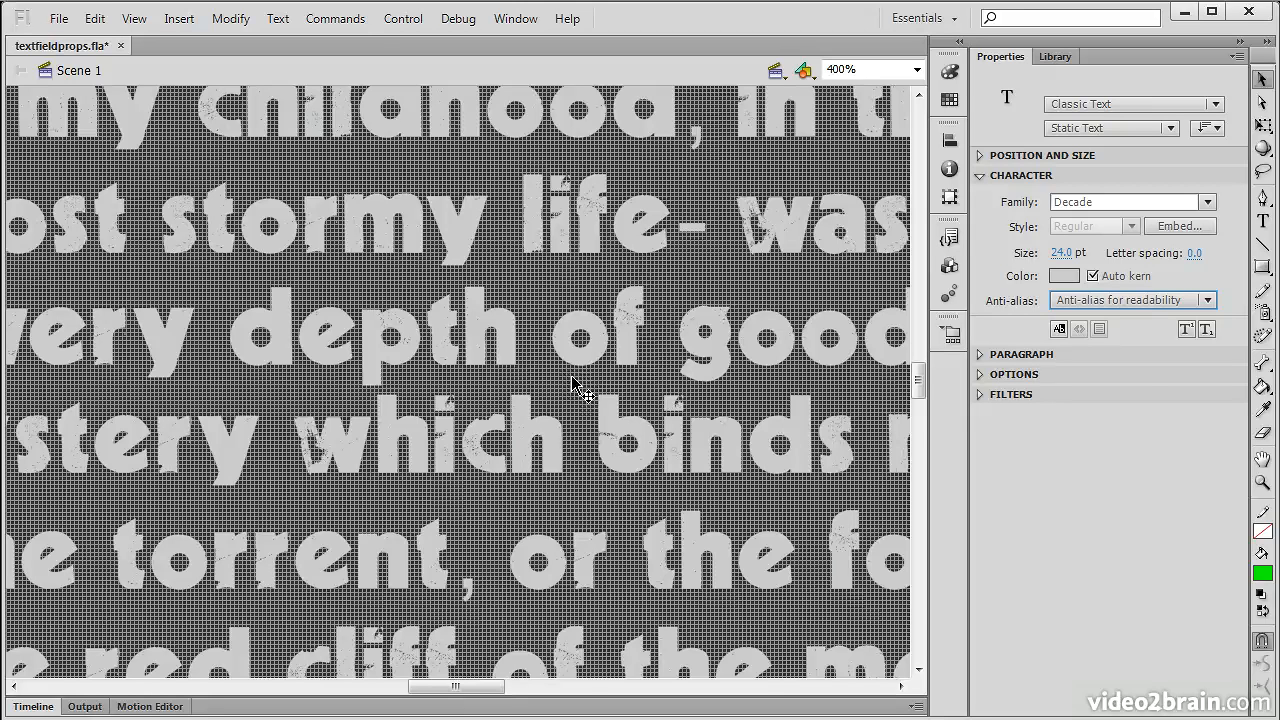
left_click(1208, 302)
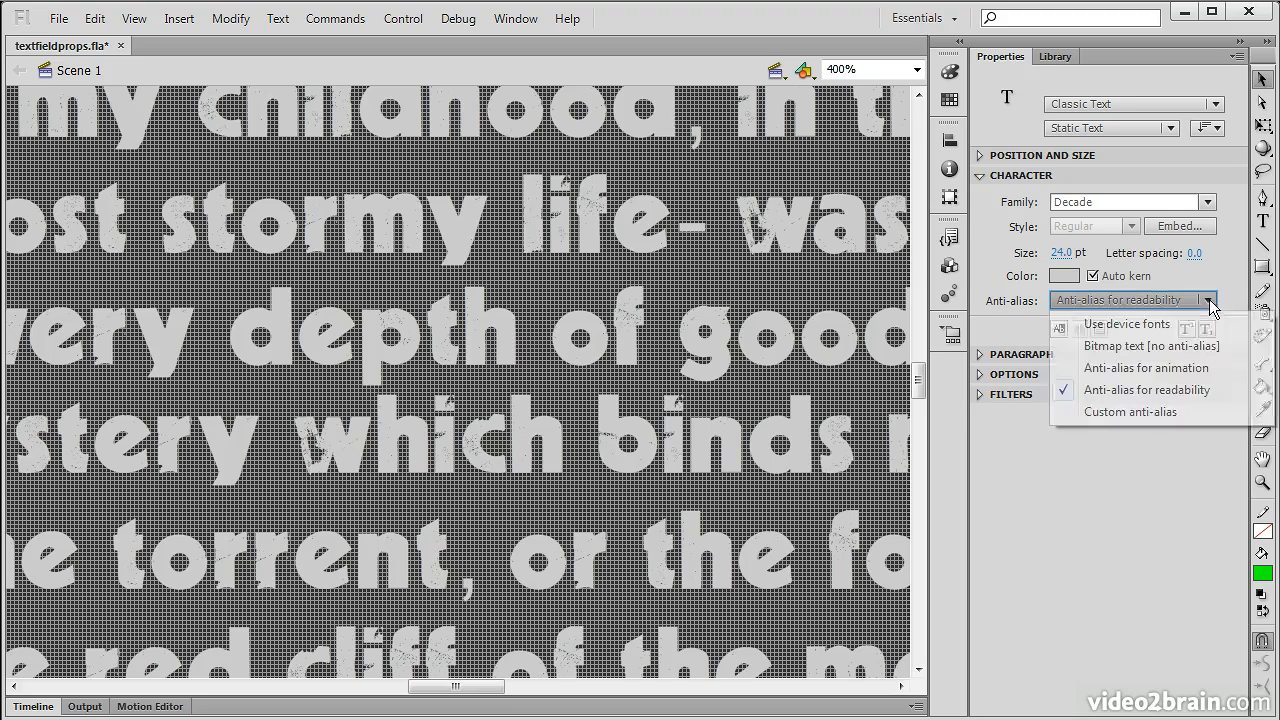
left_click(1162, 411)
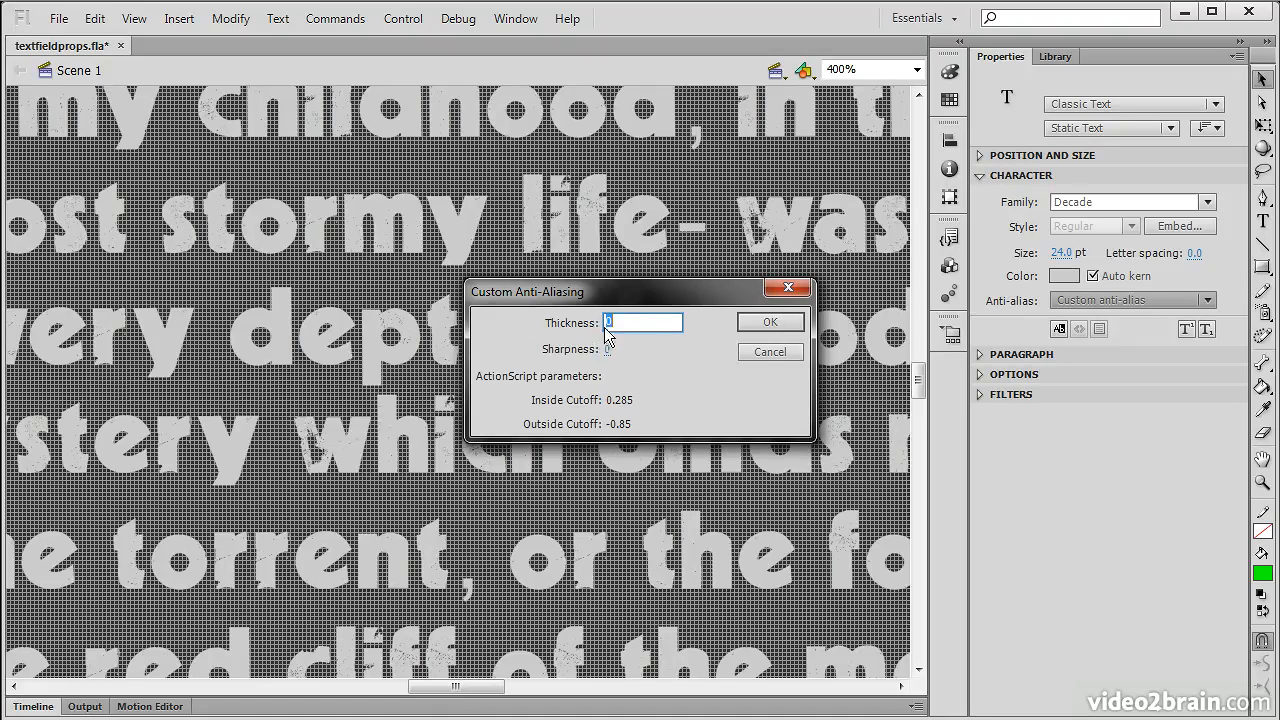
left_click(770, 352)
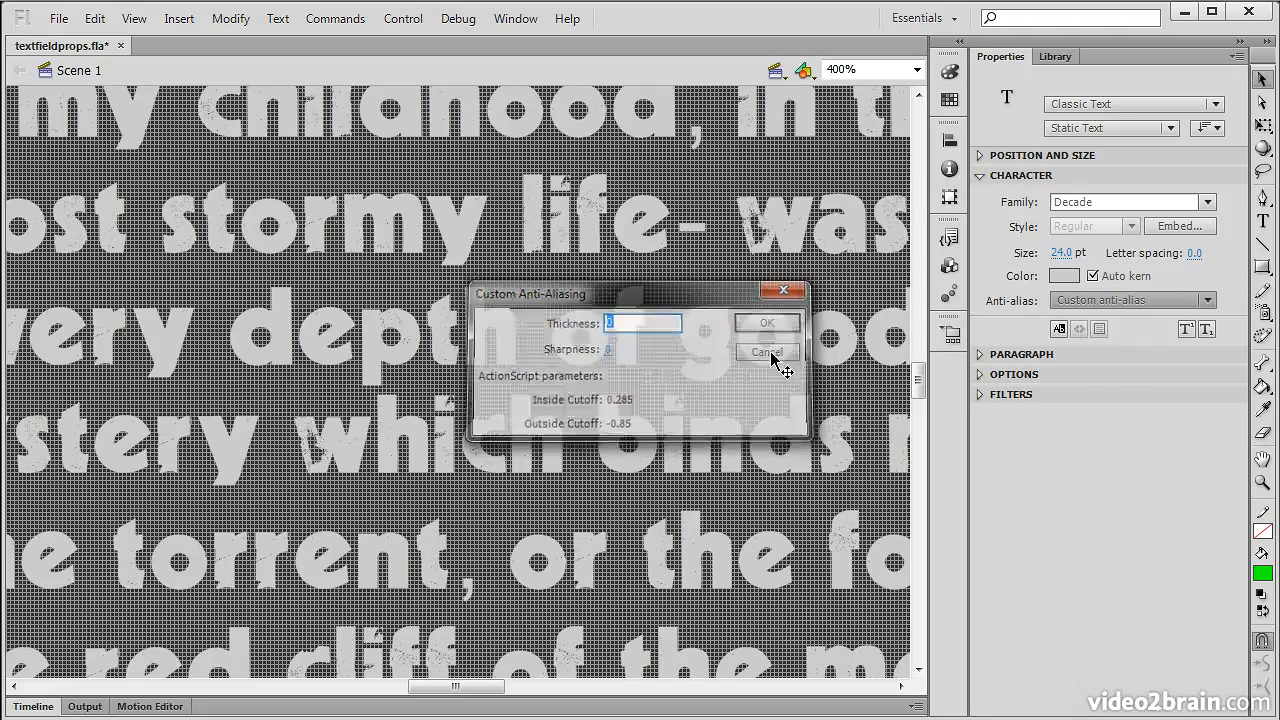
Set the poem text's anti-aliasing to Anti-alias for animation
left_click(1192, 302)
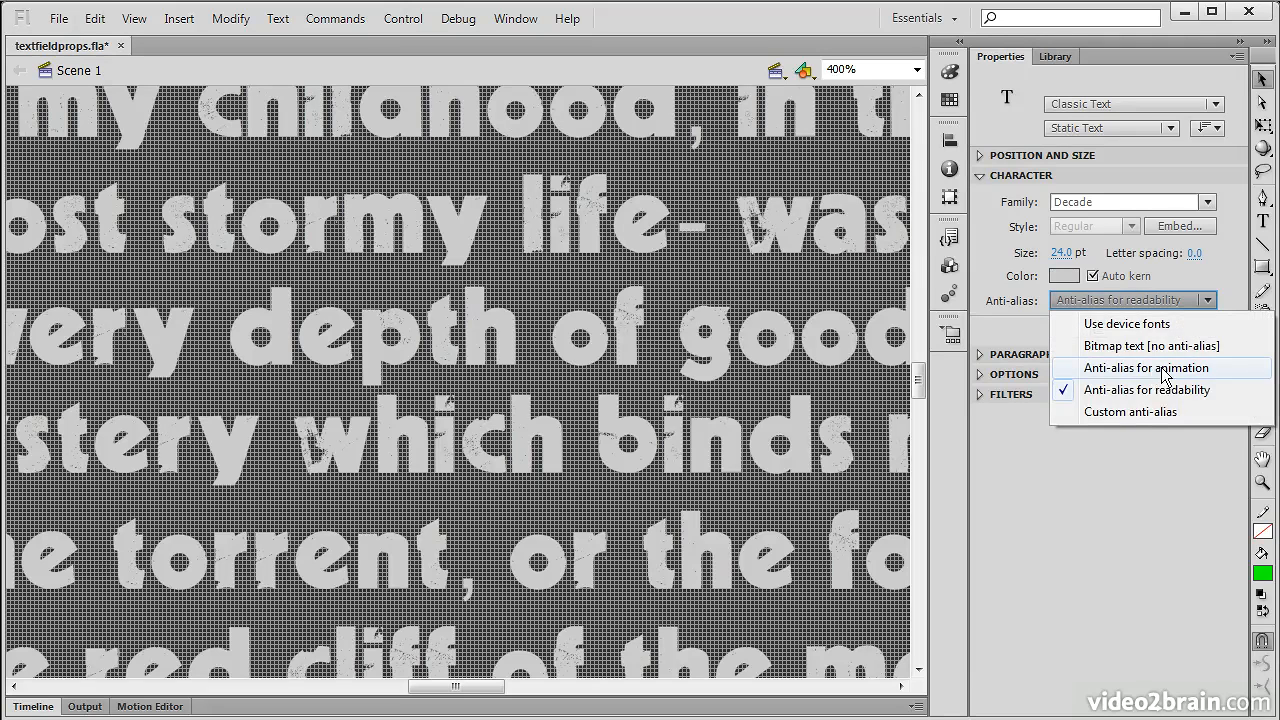
left_click(1160, 372)
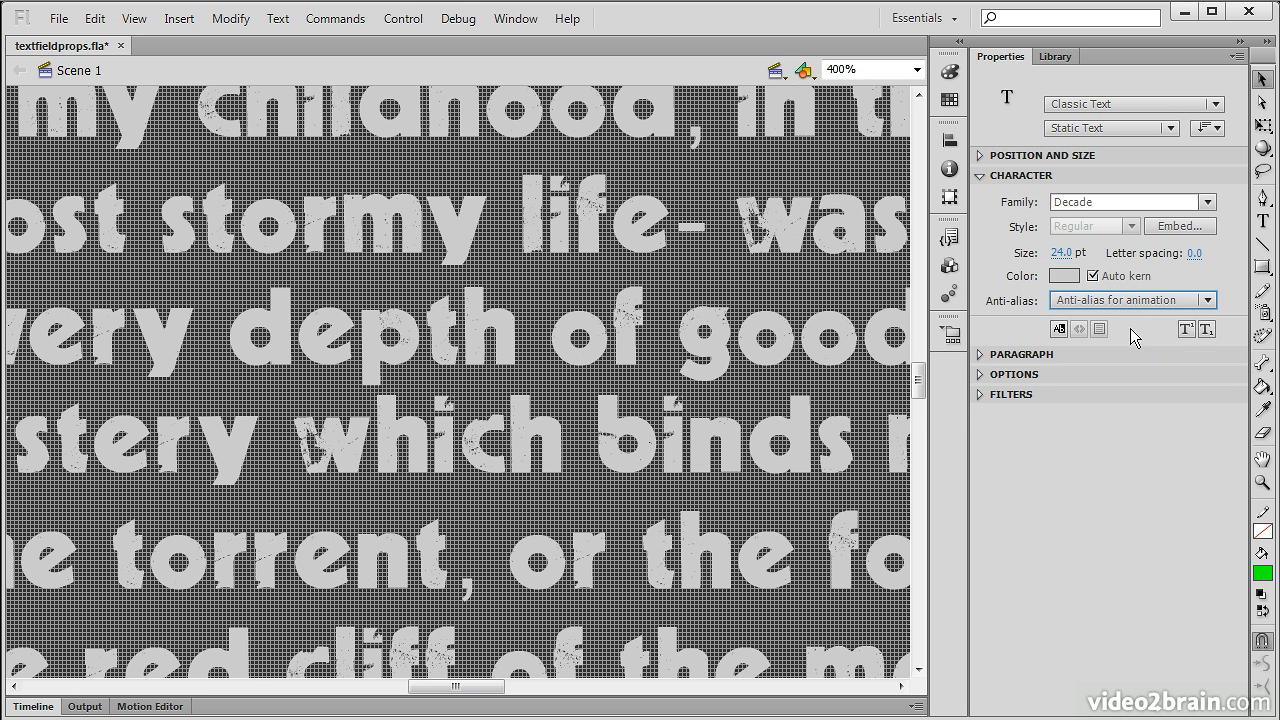
Try left and right alignment in the poem text's paragraph settings, and set the format to justified
left_click(980, 176)
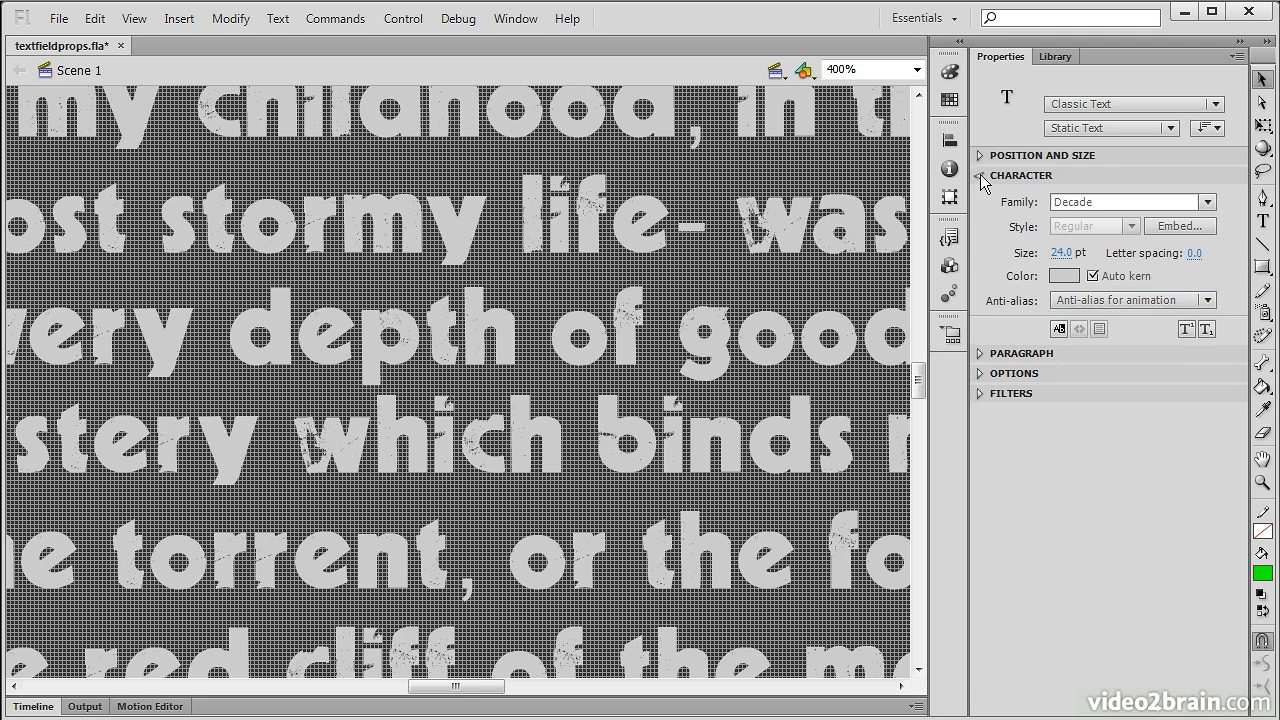
left_click(982, 196)
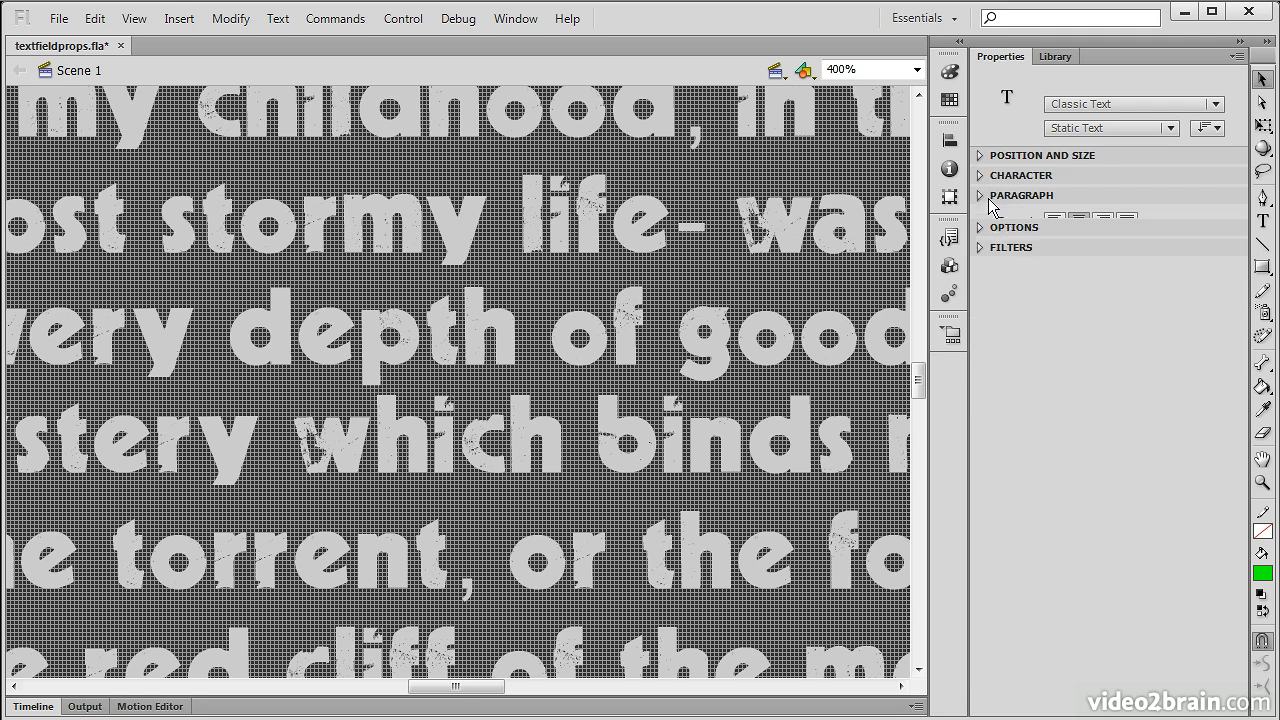
left_click(915, 69)
left_click(884, 89)
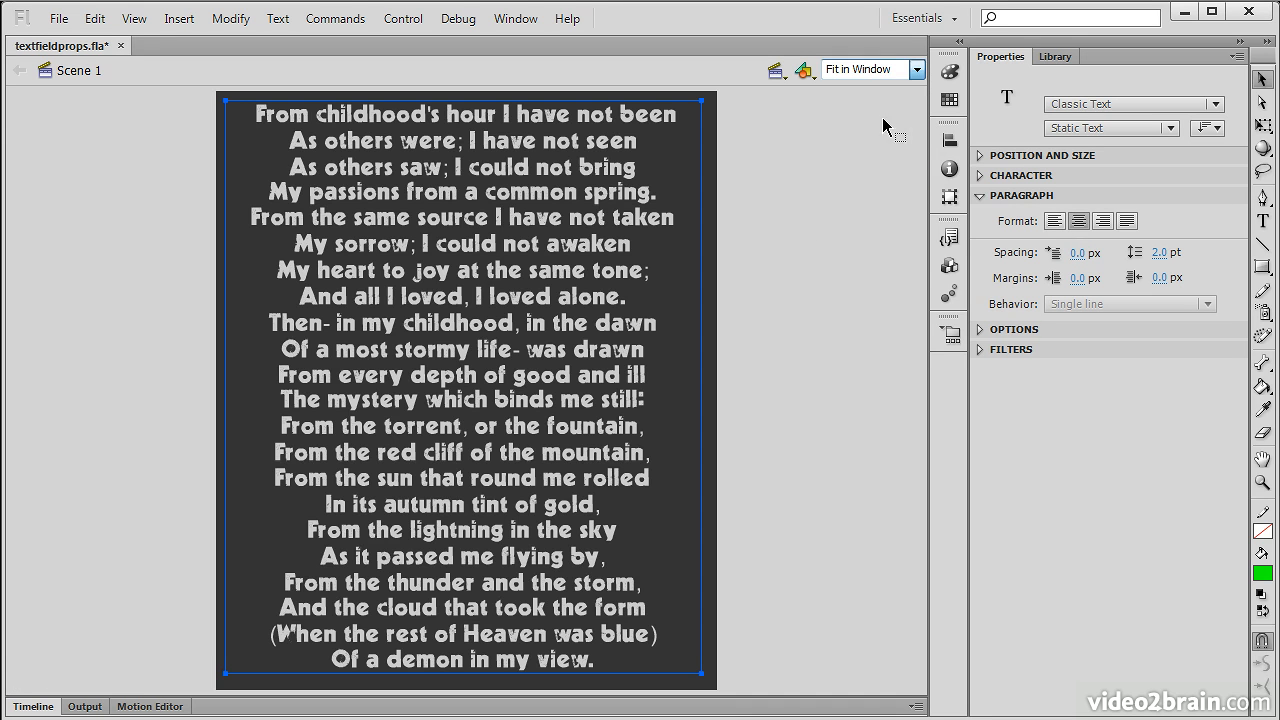
left_click(1056, 222)
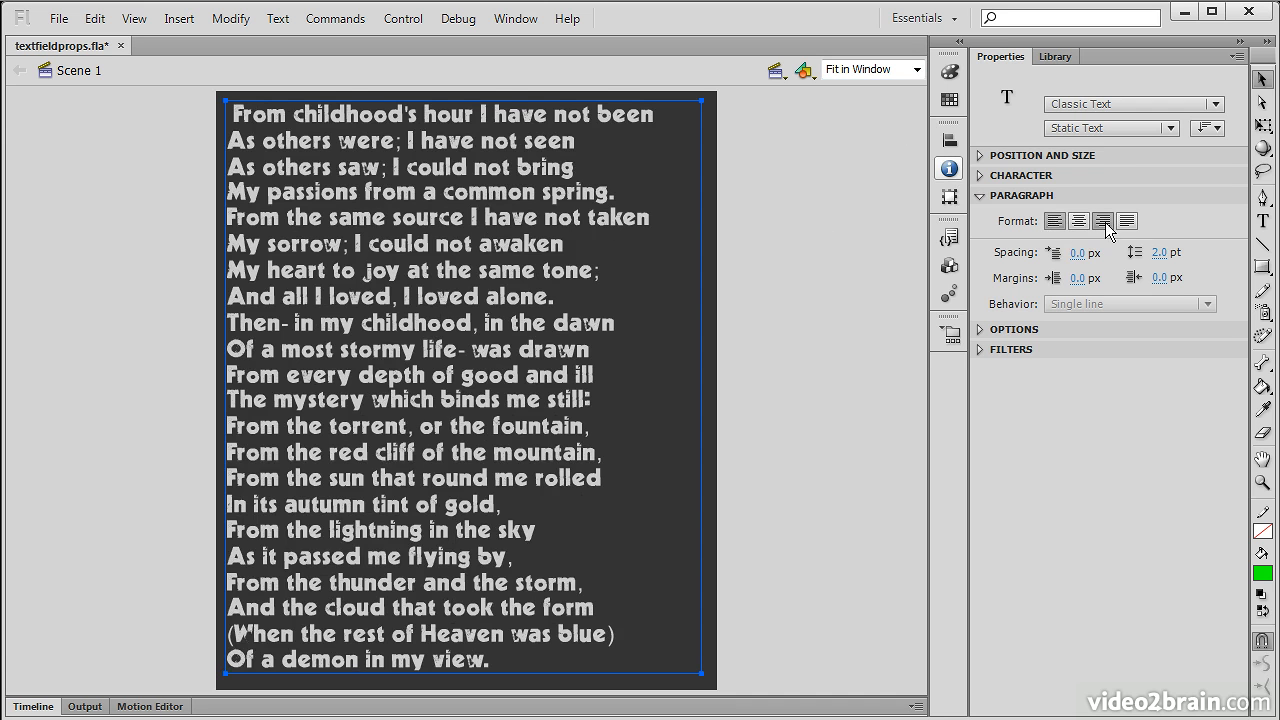
left_click(1103, 222)
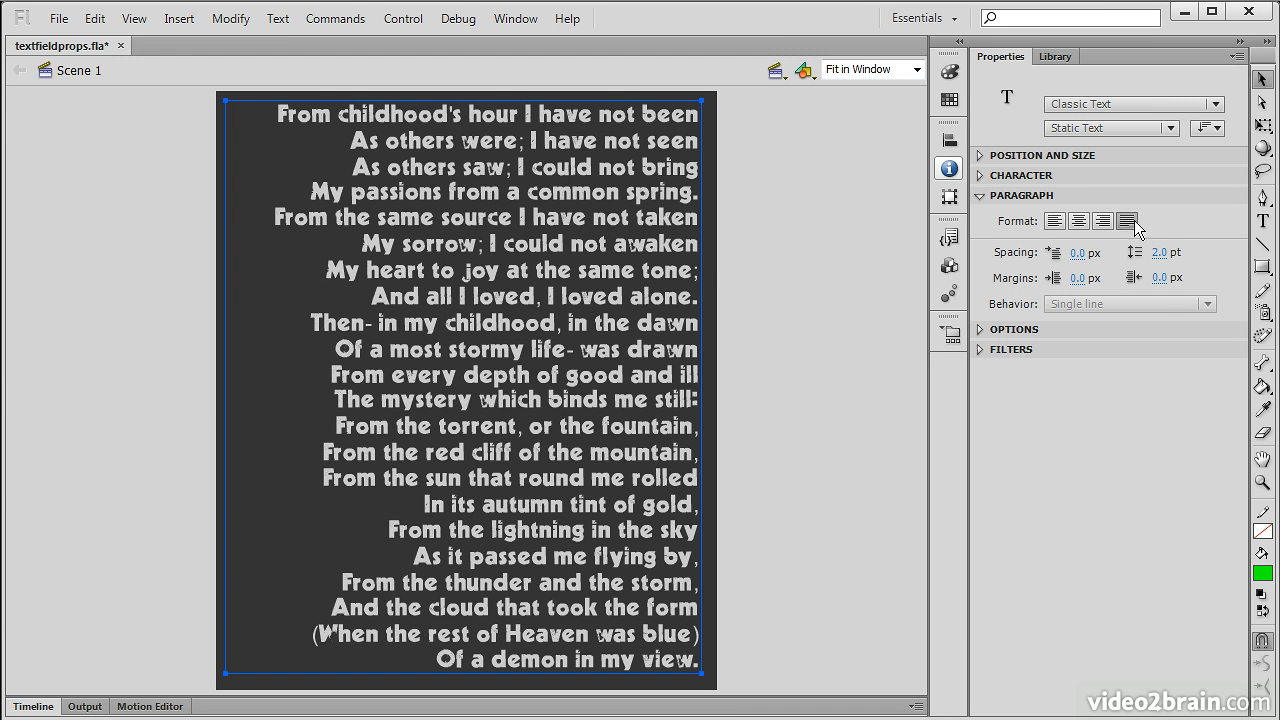
left_click(1130, 220)
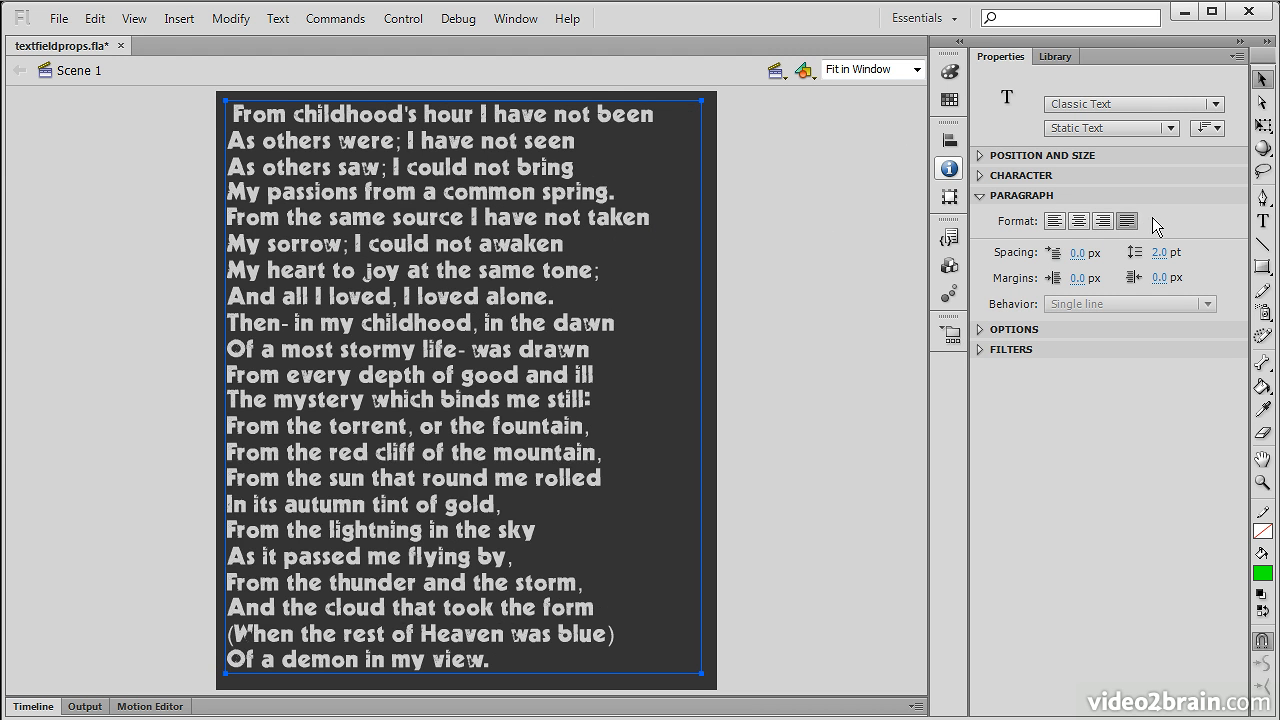
Try centered alignment and a 9 px indent on the poem text, then reset the indent to 0 px and align it left
left_click(1080, 222)
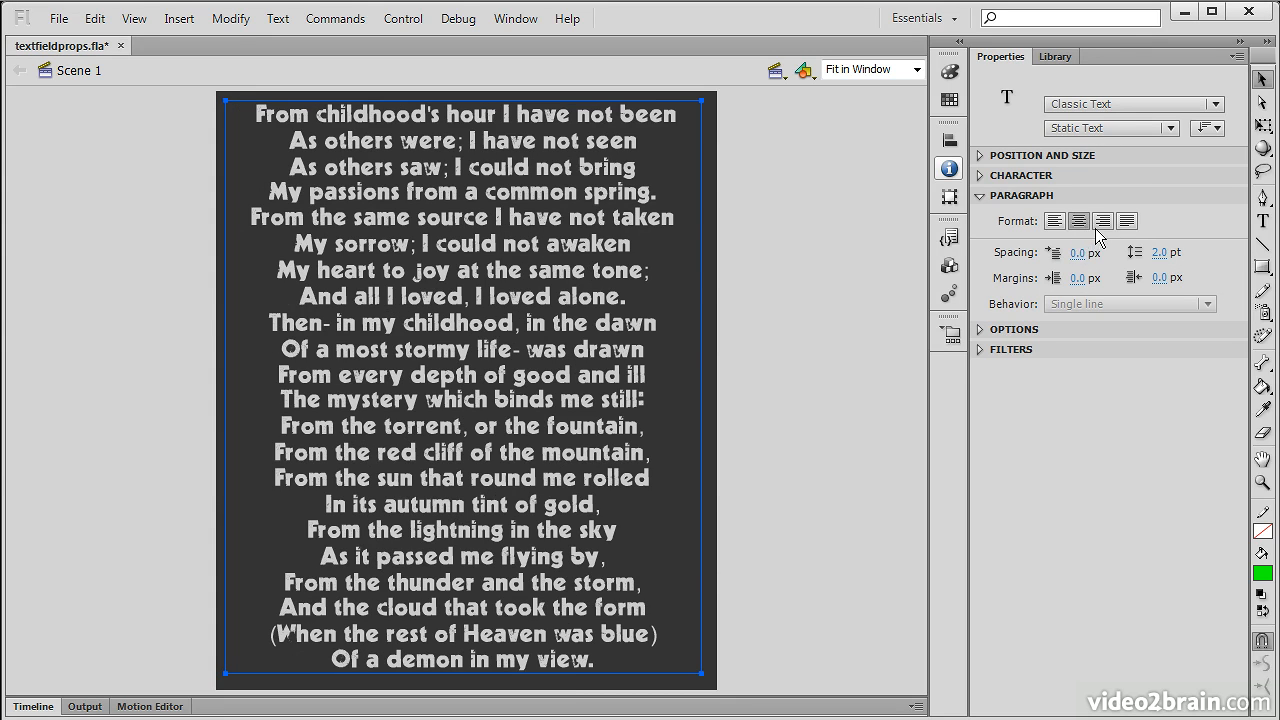
left_click(1078, 253)
type("9")
key("Return")
left_click_drag(1083, 254, 1175, 291)
left_click(1080, 253)
type("0")
key("Return")
left_click(1055, 221)
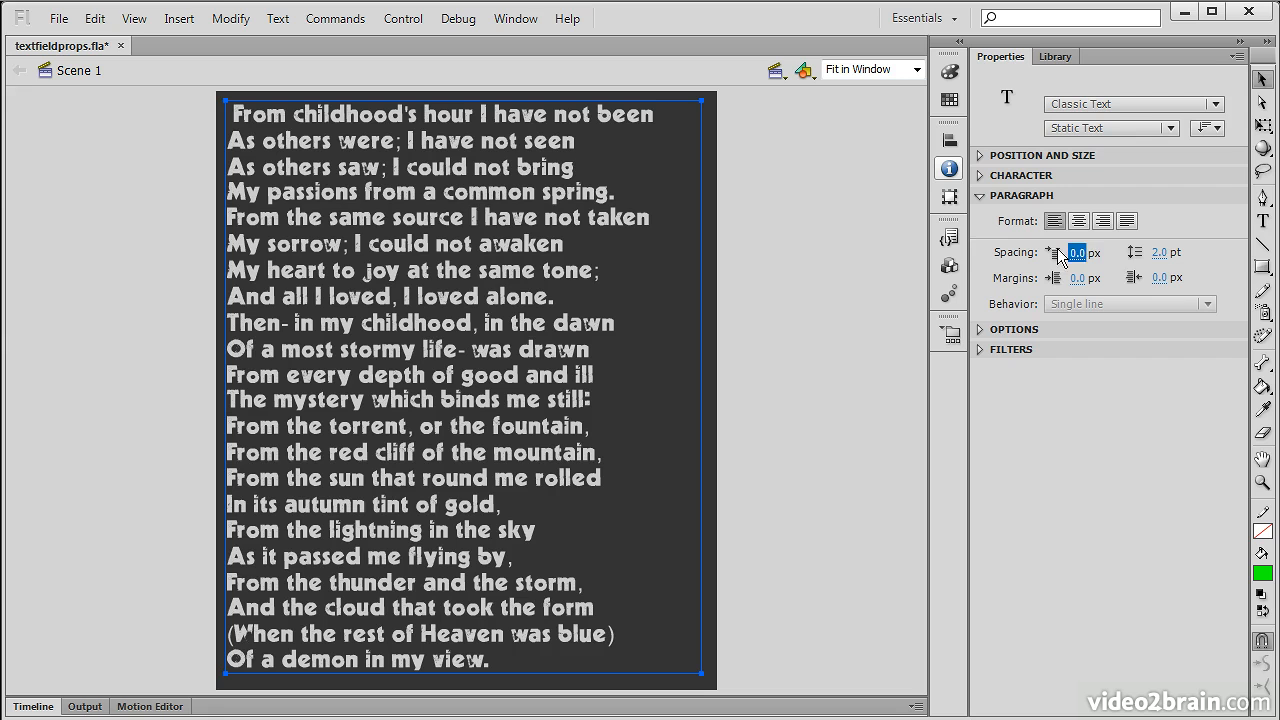
Try paragraph indents of 28.2 px and 60 px on the poem text, and reset the indent to 0 px
left_click_drag(1077, 255, 1088, 255)
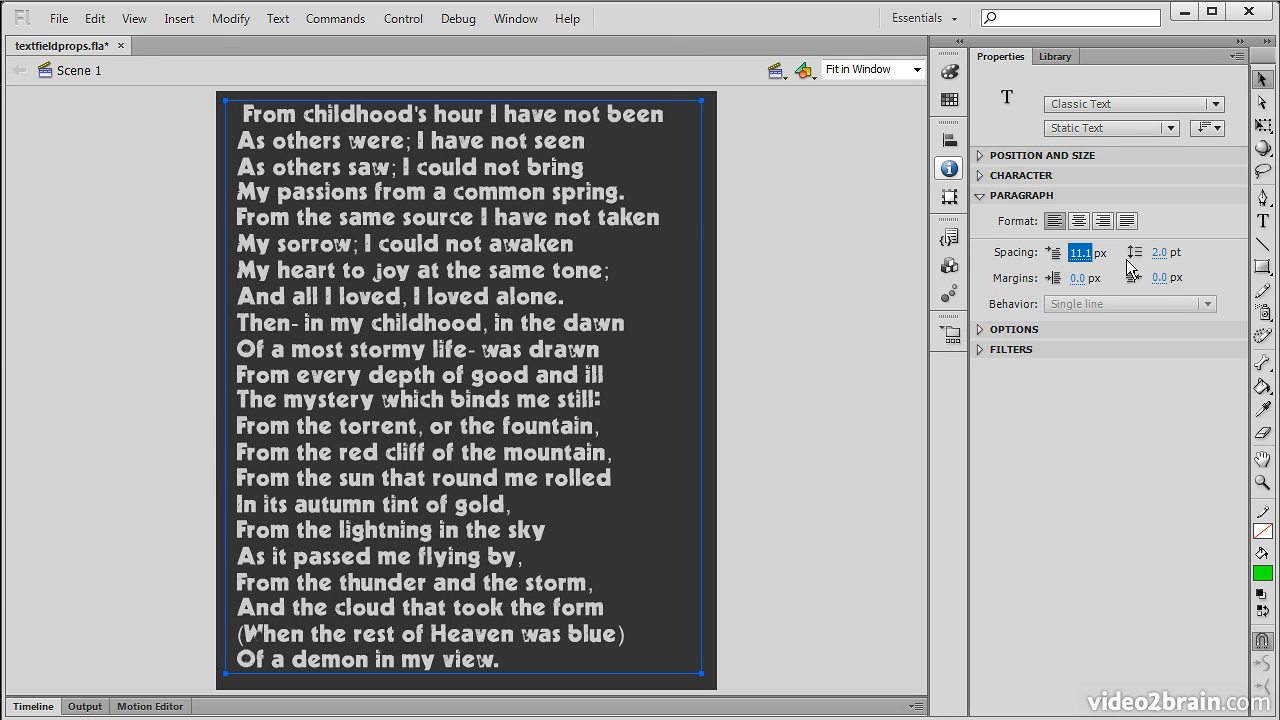
type("28.2")
key("Return")
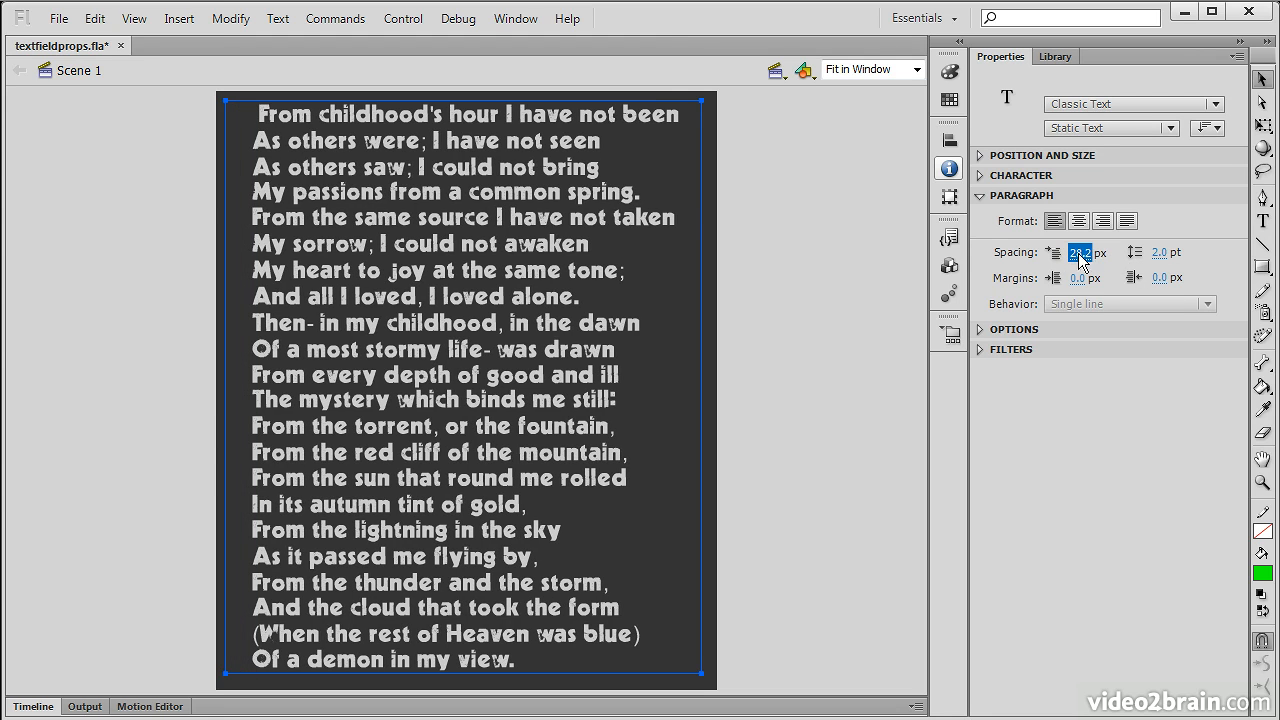
type("60")
key("Return")
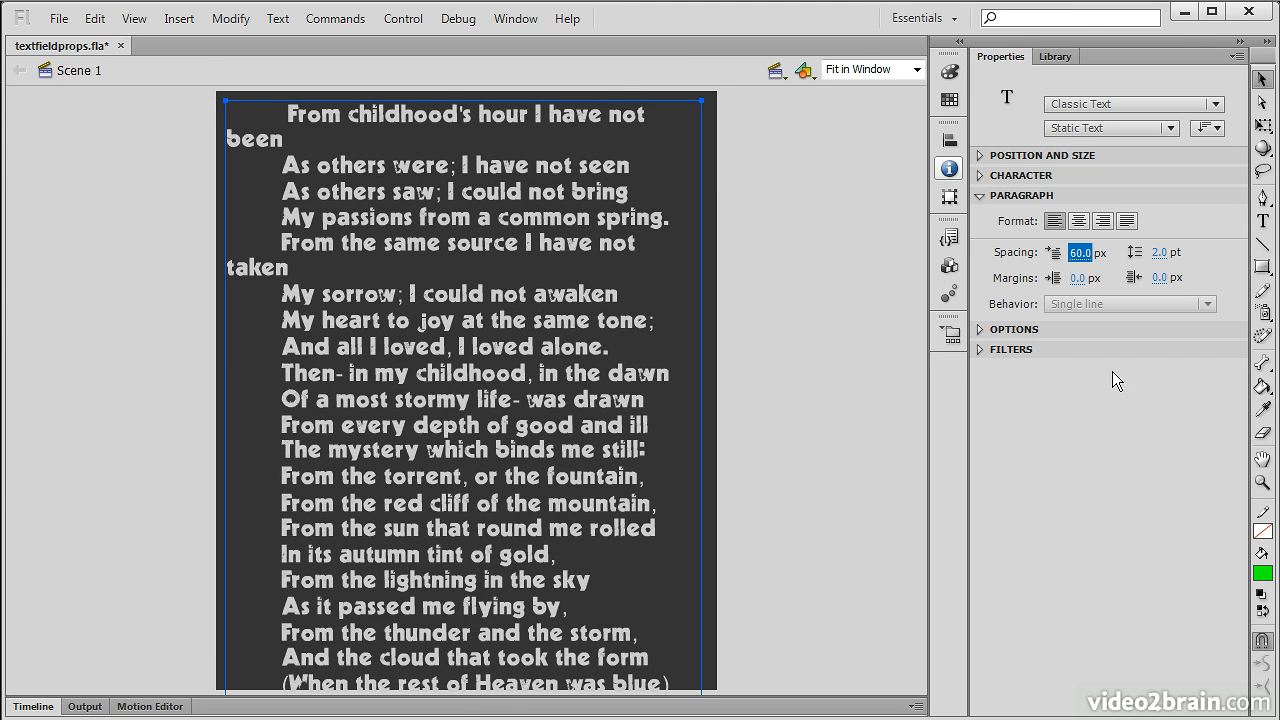
left_click(1080, 252)
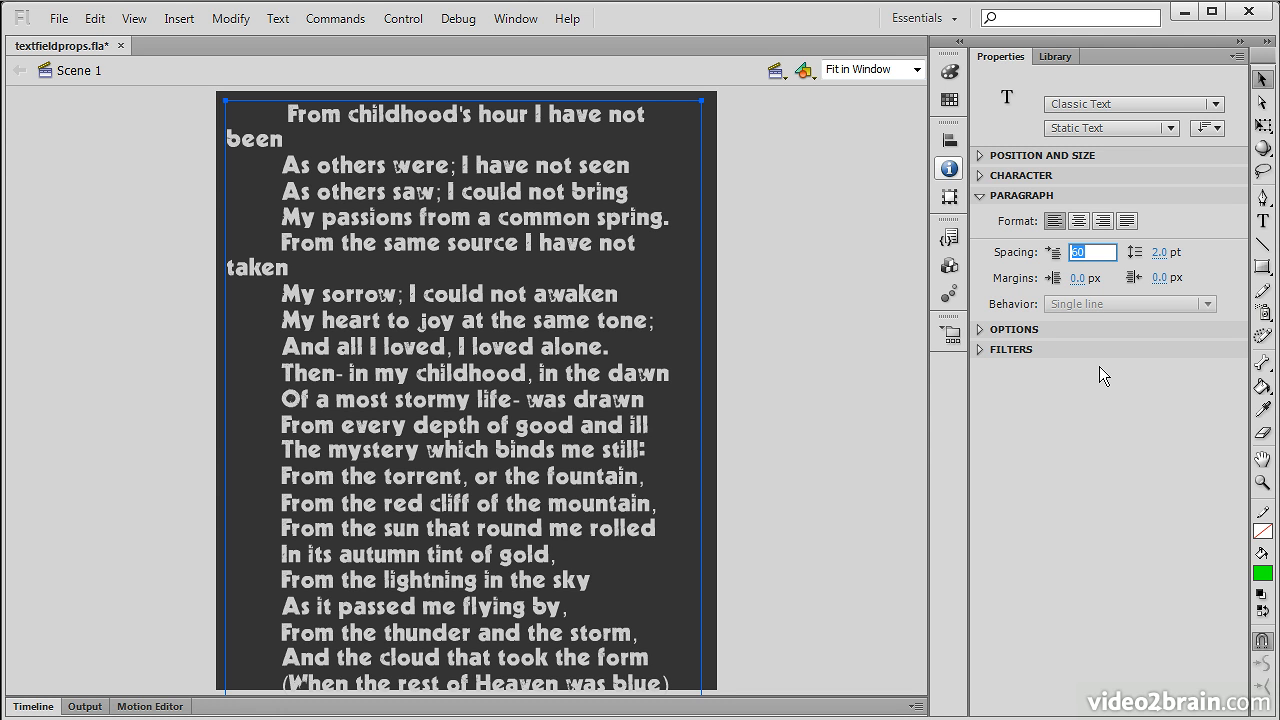
type("0")
key("Return")
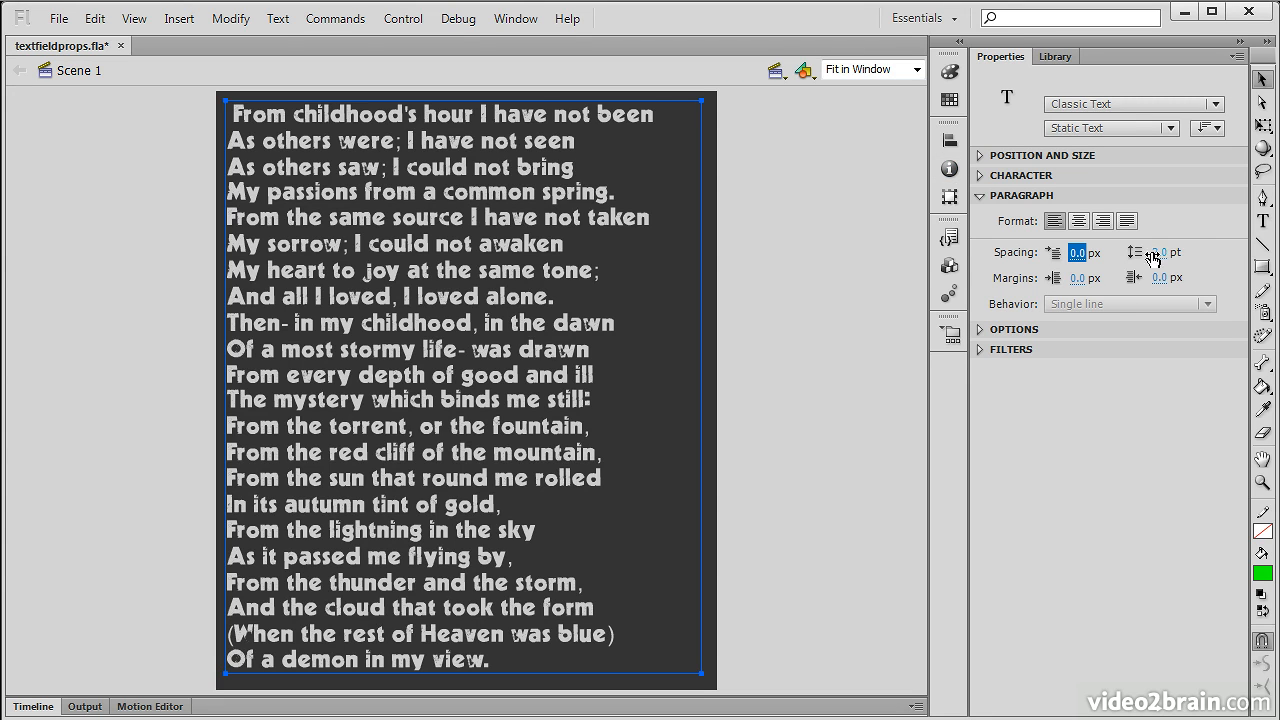
Try a line spacing of 56 pt on the poem text, and set it back to 2 pt
left_click_drag(1160, 258, 1230, 258)
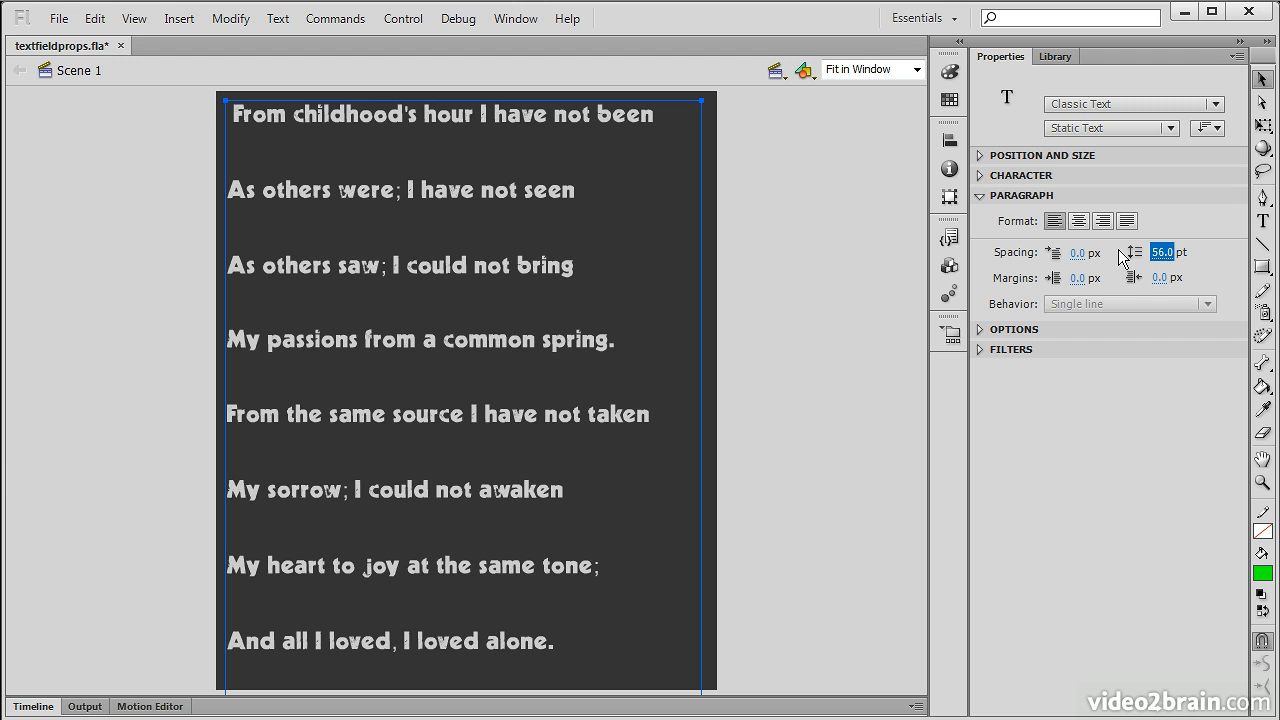
left_click(1161, 252)
type("2")
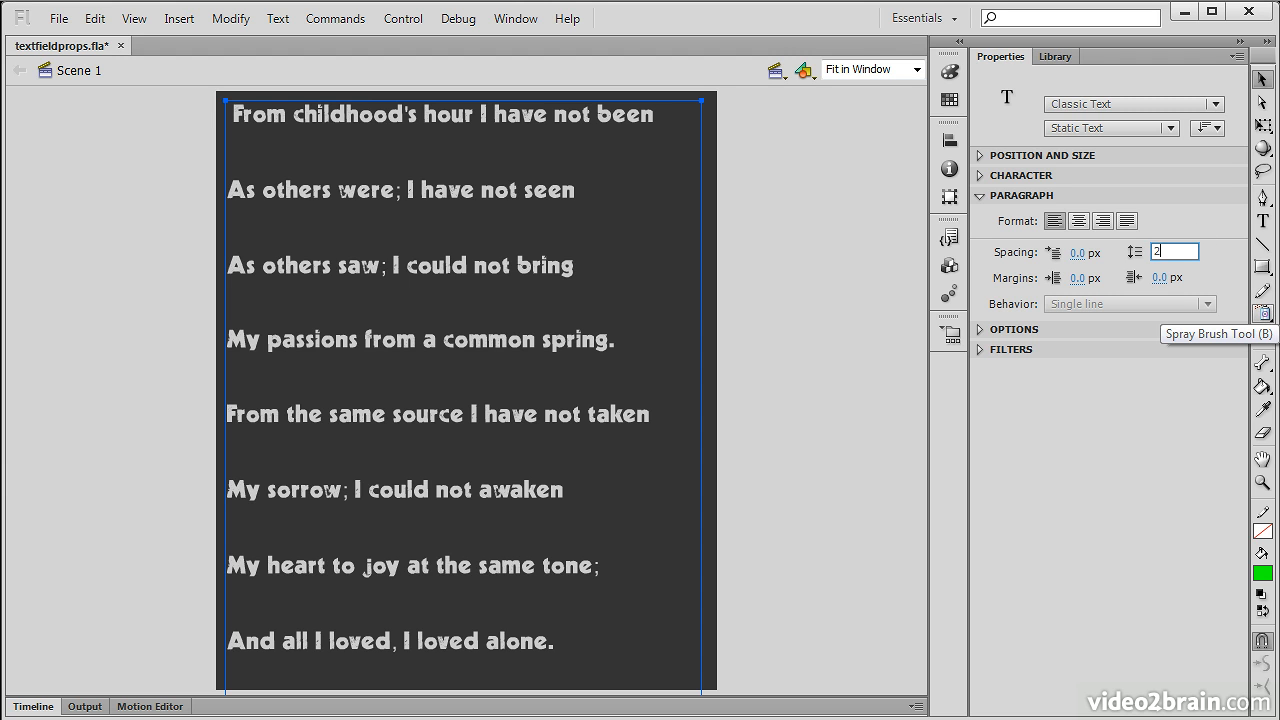
key("Return")
Try a left margin of 25.6 px on the poem text, and reset the margin to 0 px
left_click(1074, 280)
mouse_move(1213, 286)
left_mouse_down()
mouse_move(1266, 282)
mouse_move(1200, 290)
left_mouse_up()
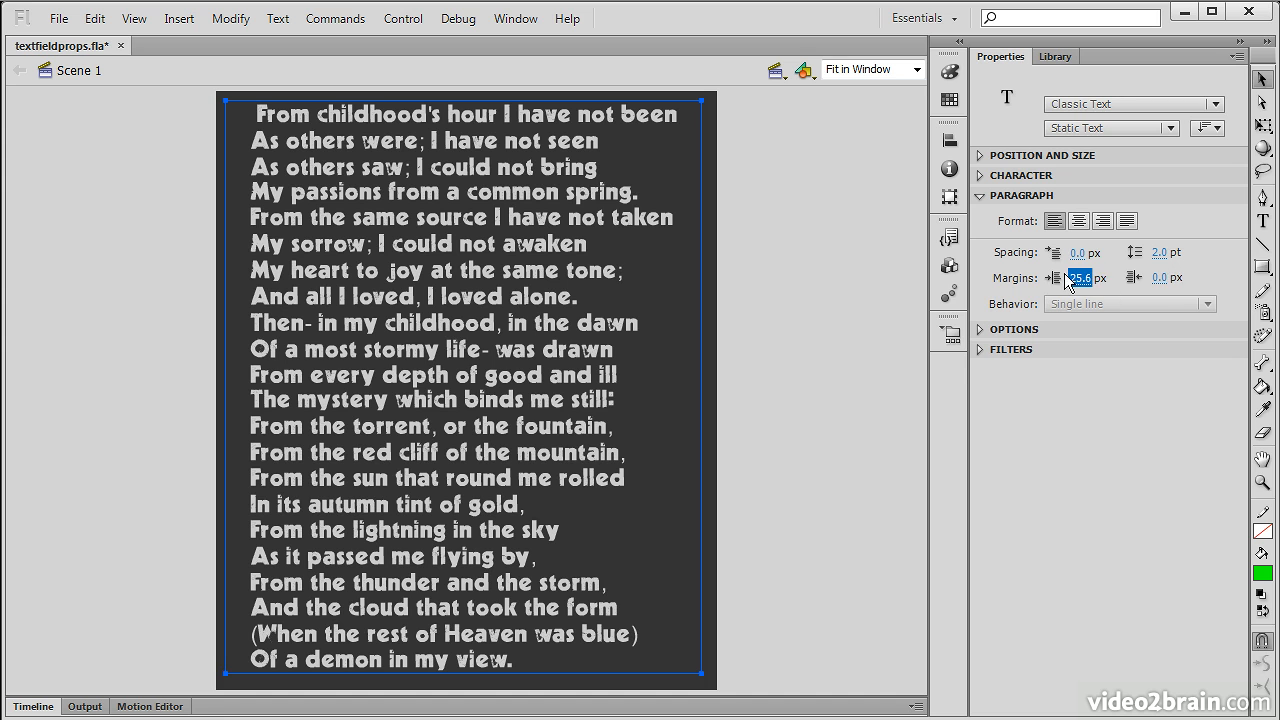
type("0")
key("Return")
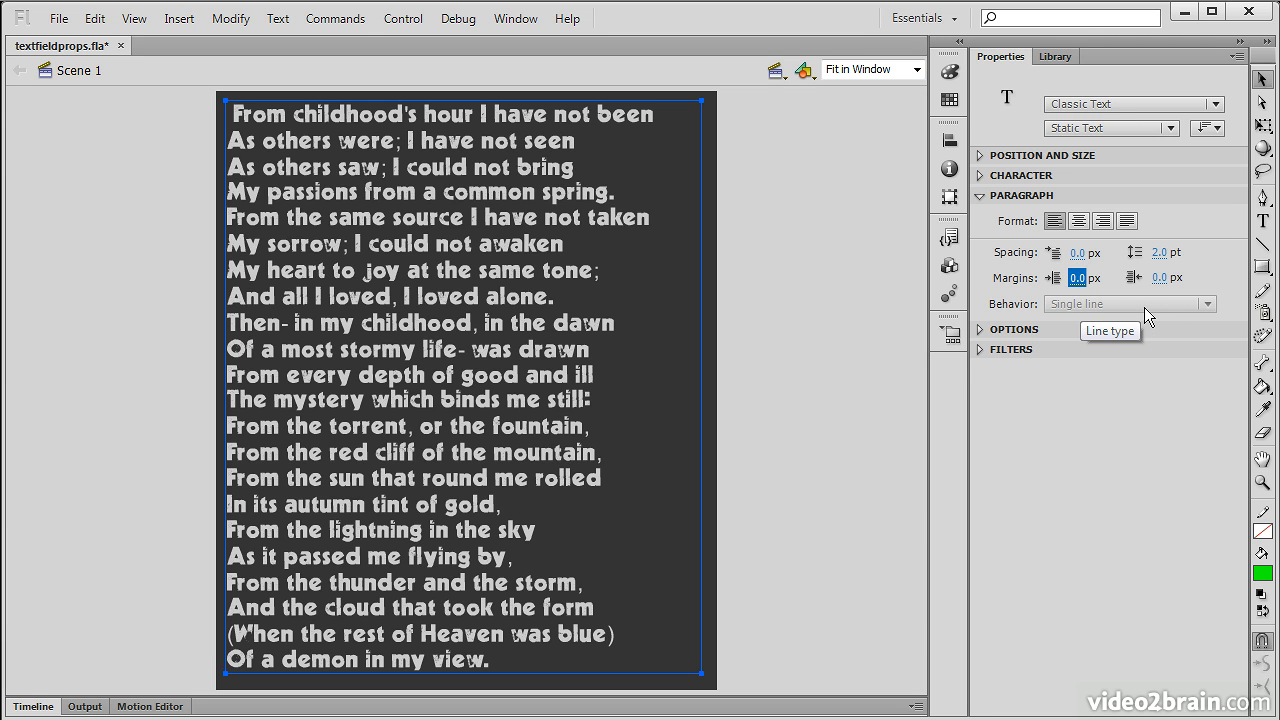
Switch the poem to Dynamic Text, view its line behavior choices, and return it to Static Text
left_click(1120, 128)
left_click(1138, 178)
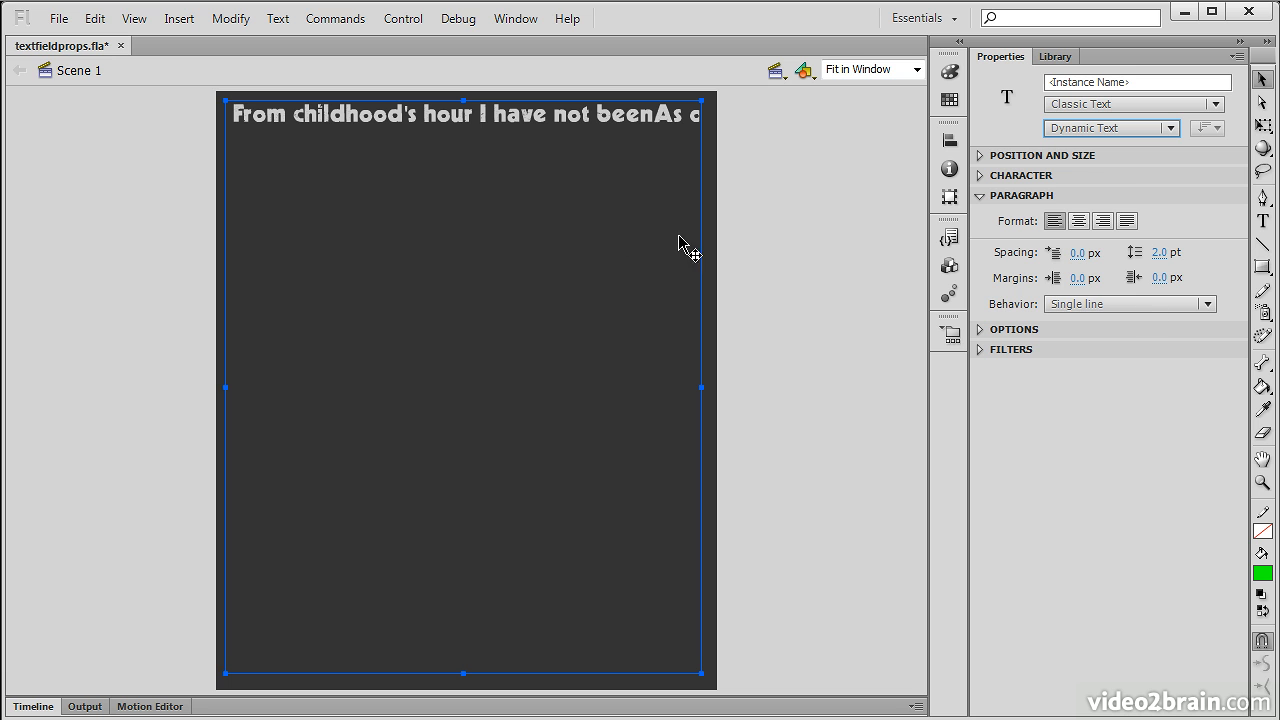
left_click(1207, 304)
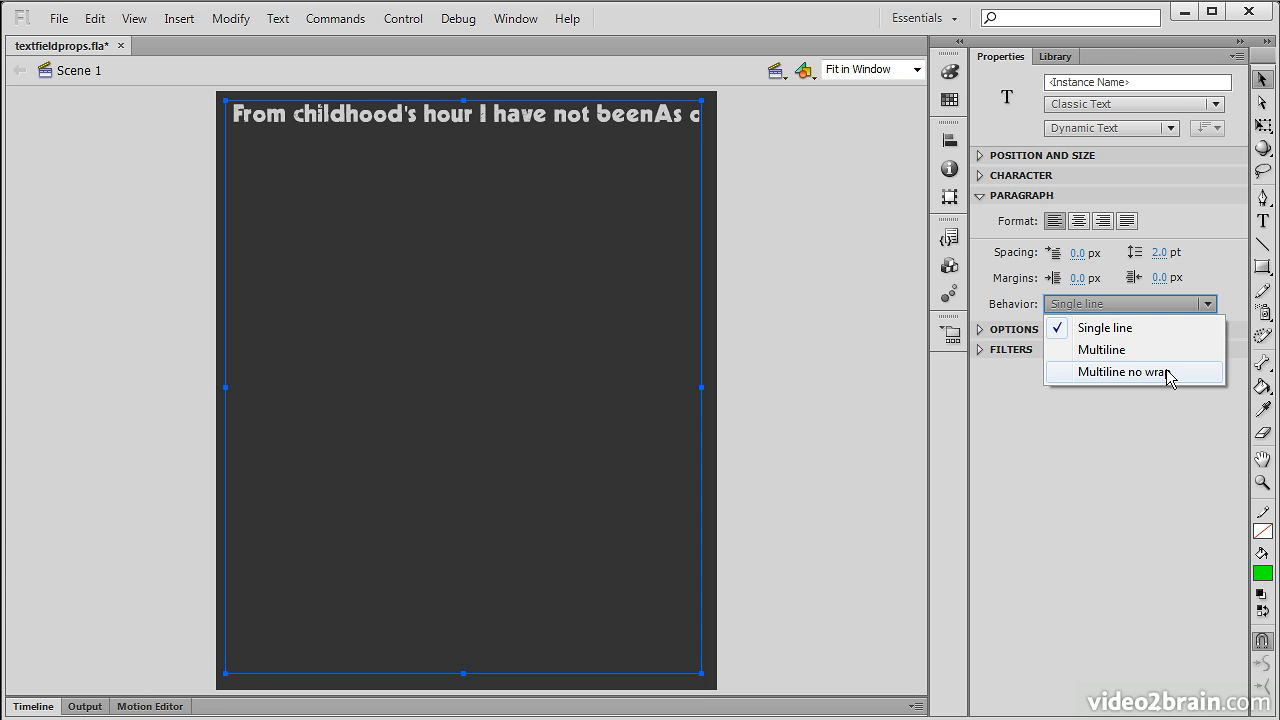
left_click(1168, 135)
left_click(1160, 156)
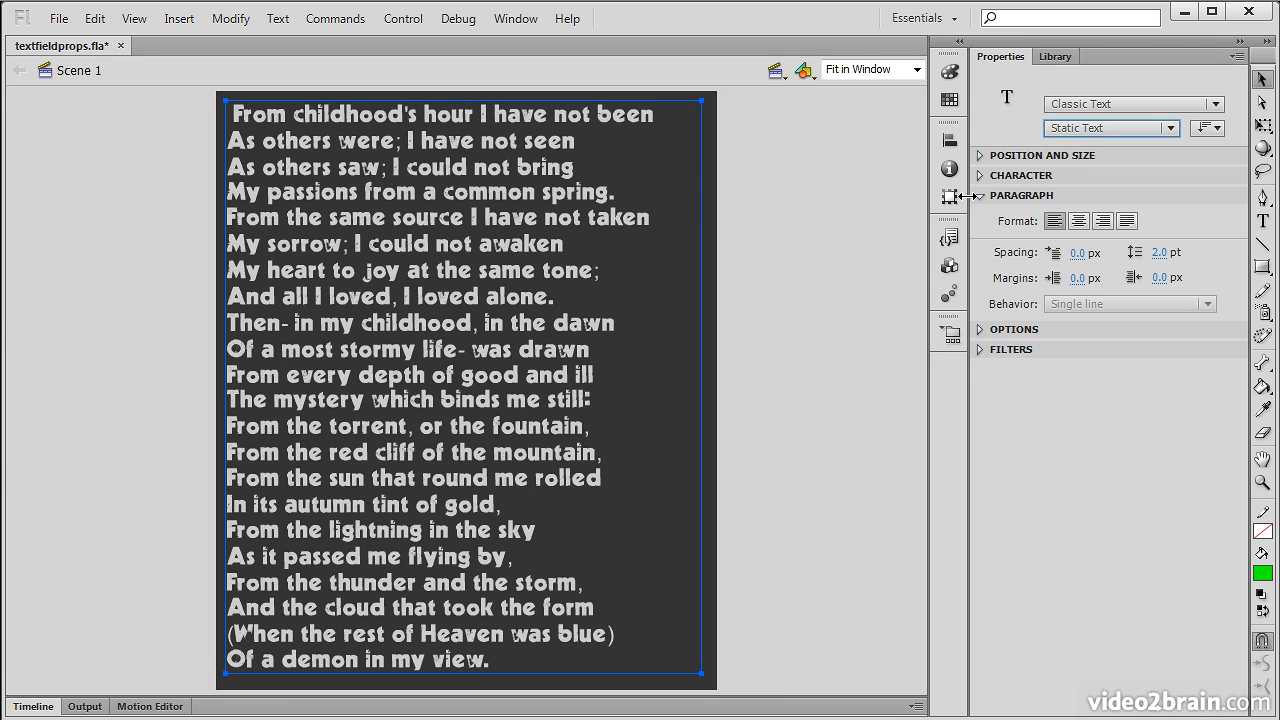
Show the poem text's link options and enter the author's website URL as its link
left_click(981, 195)
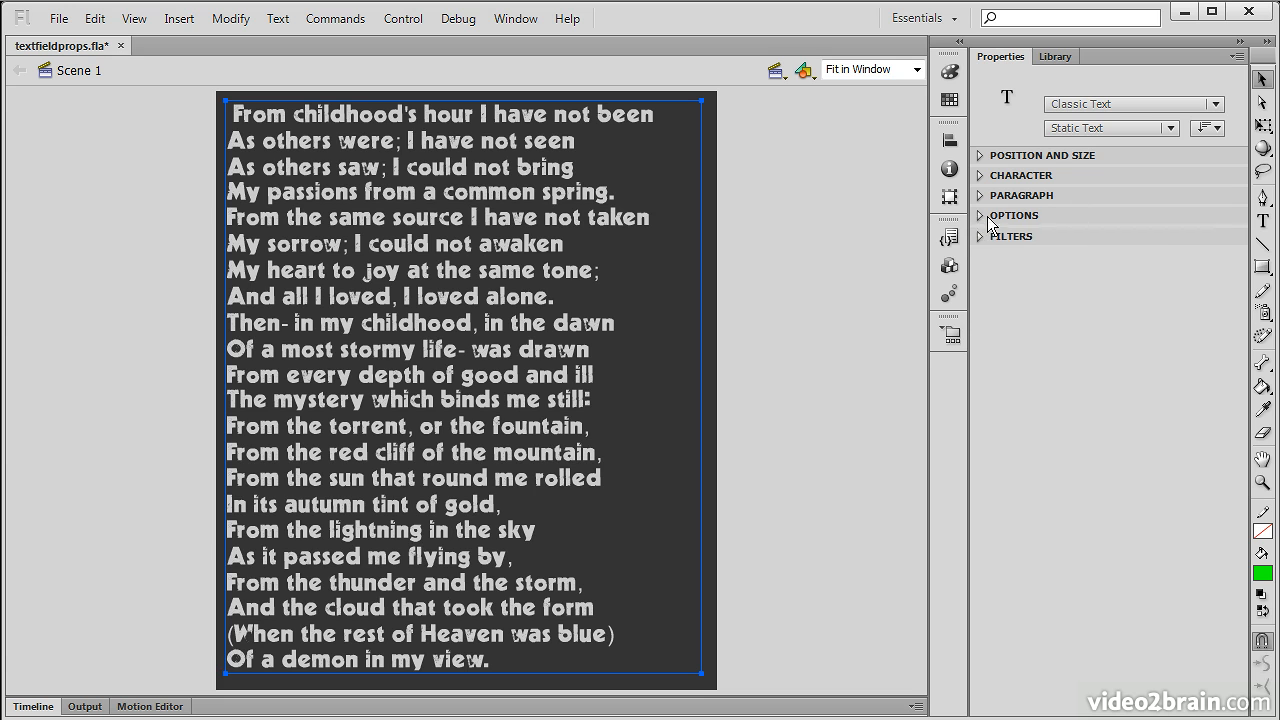
left_click(982, 215)
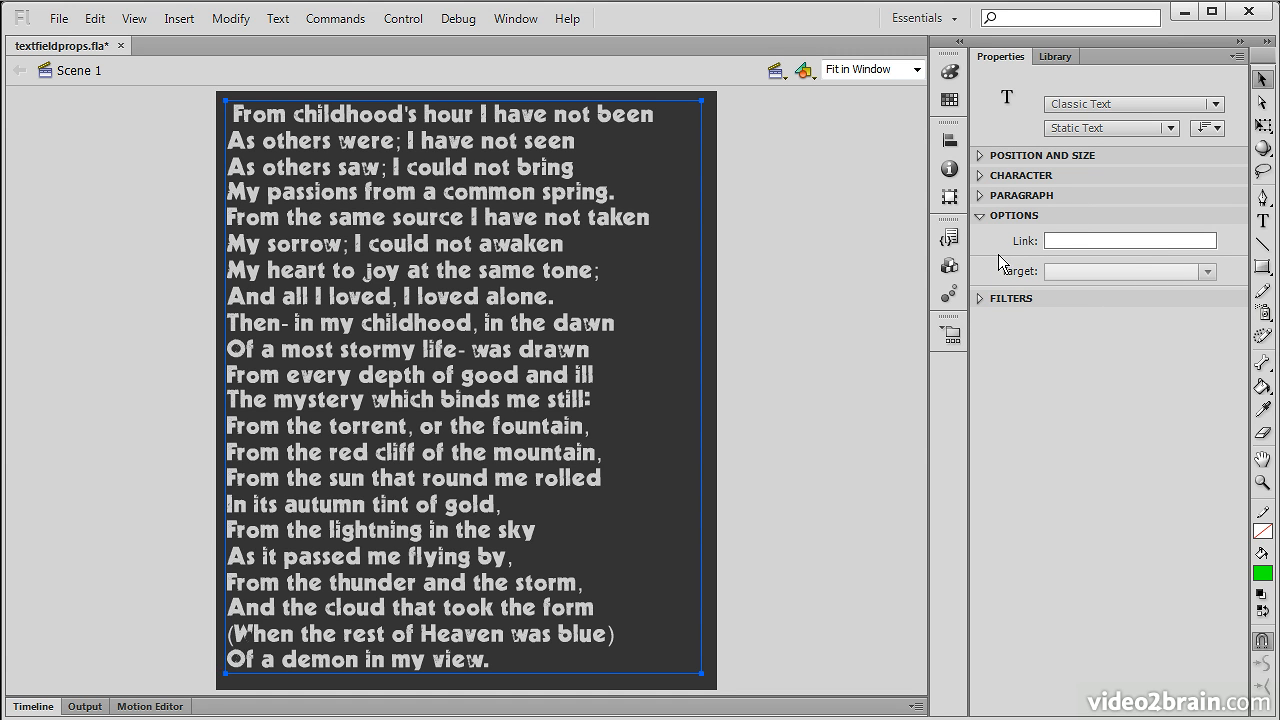
left_click(1091, 240)
type("http://")
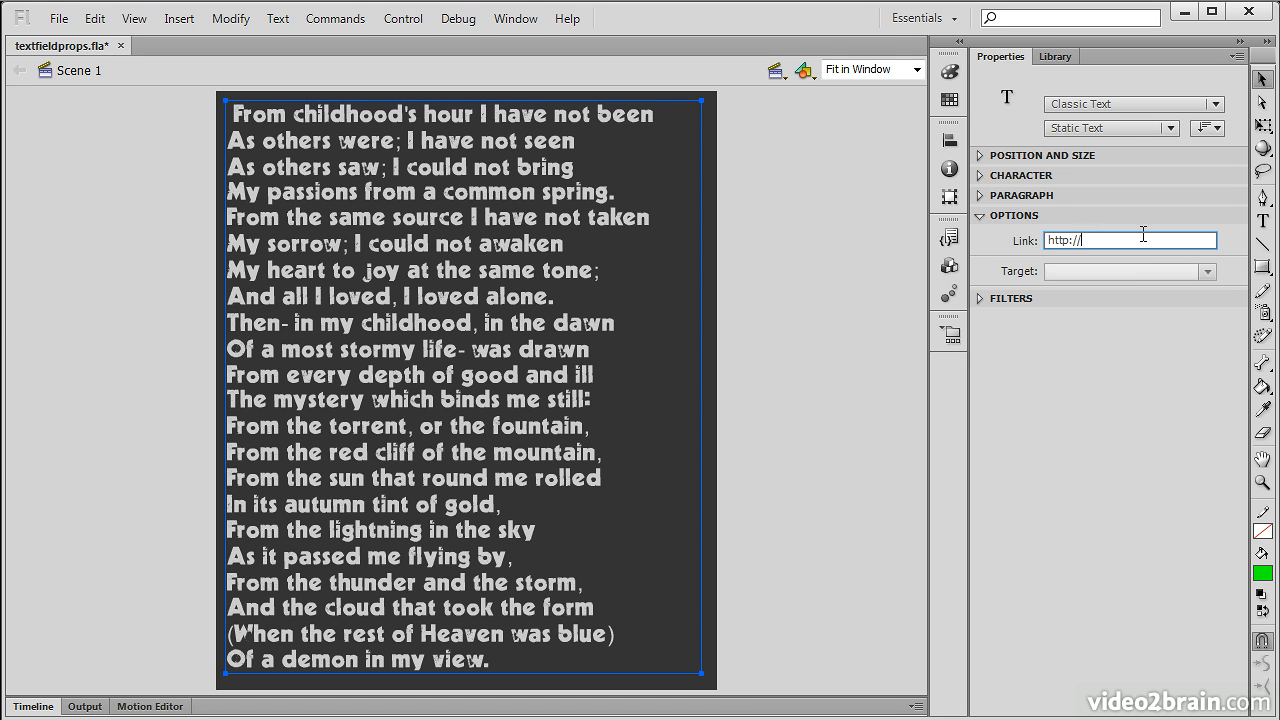
type("josephlabrecque.com/")
key("Return")
Set the link target of the poem text to _blank
left_click(1209, 270)
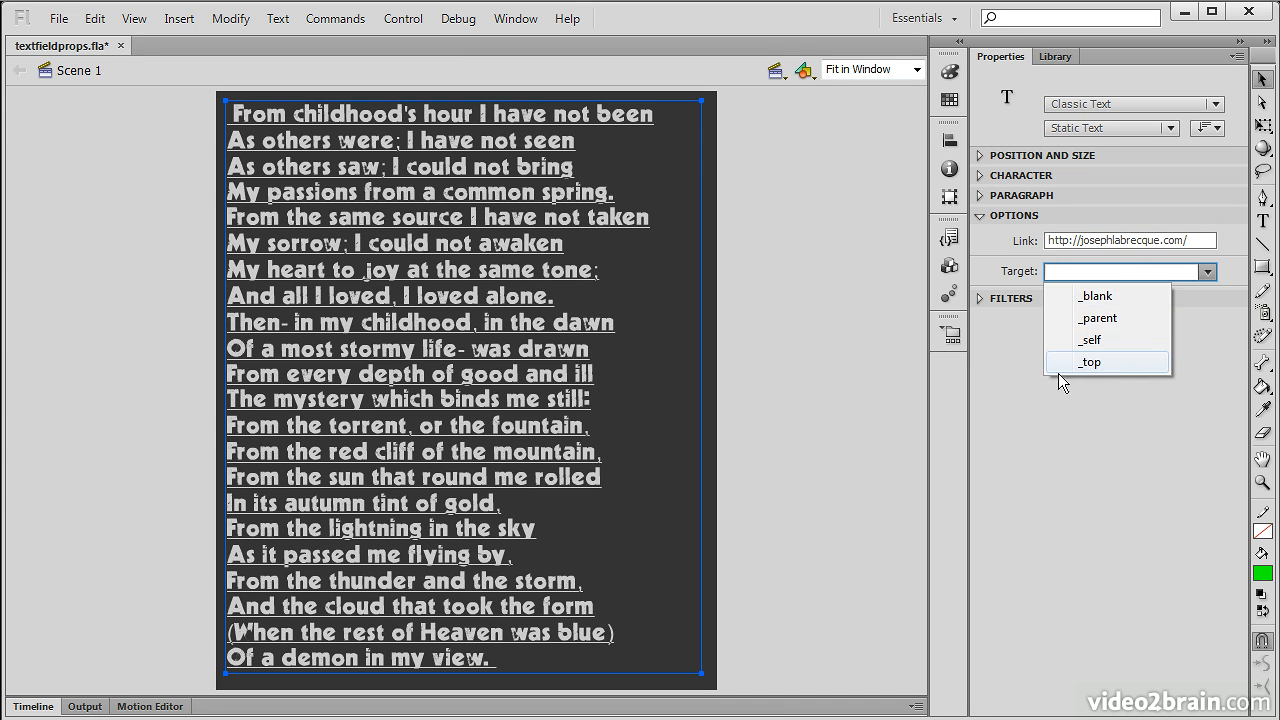
left_click(1008, 371)
left_click(1208, 272)
left_click(1191, 325)
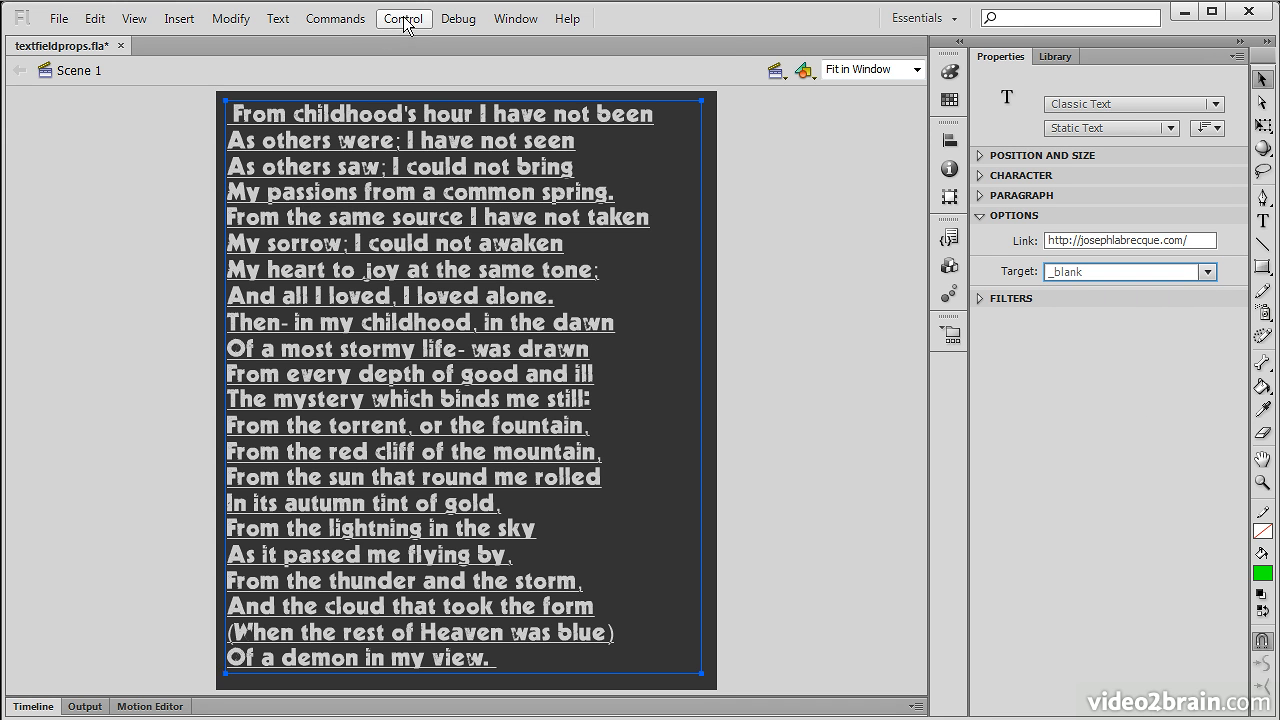
Test the movie, follow the poem's link to the website, and close the browser and the test window
left_click(404, 18)
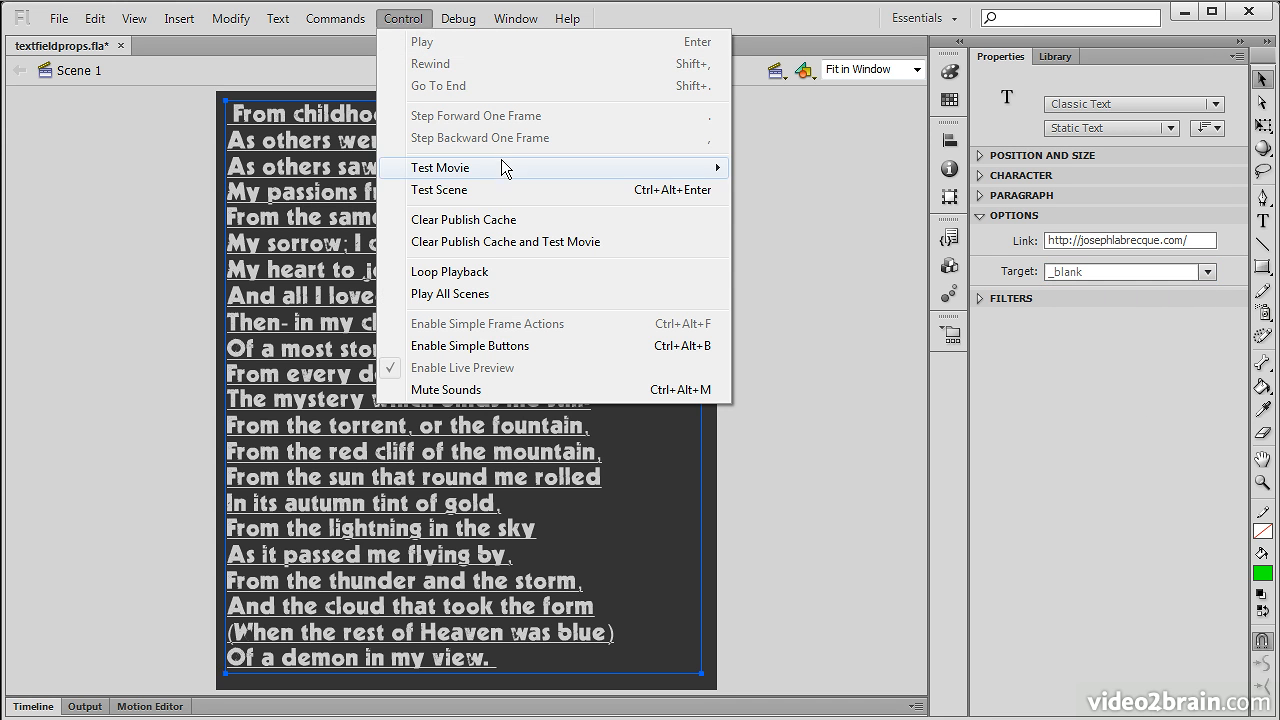
mouse_move(579, 167)
left_click(826, 285)
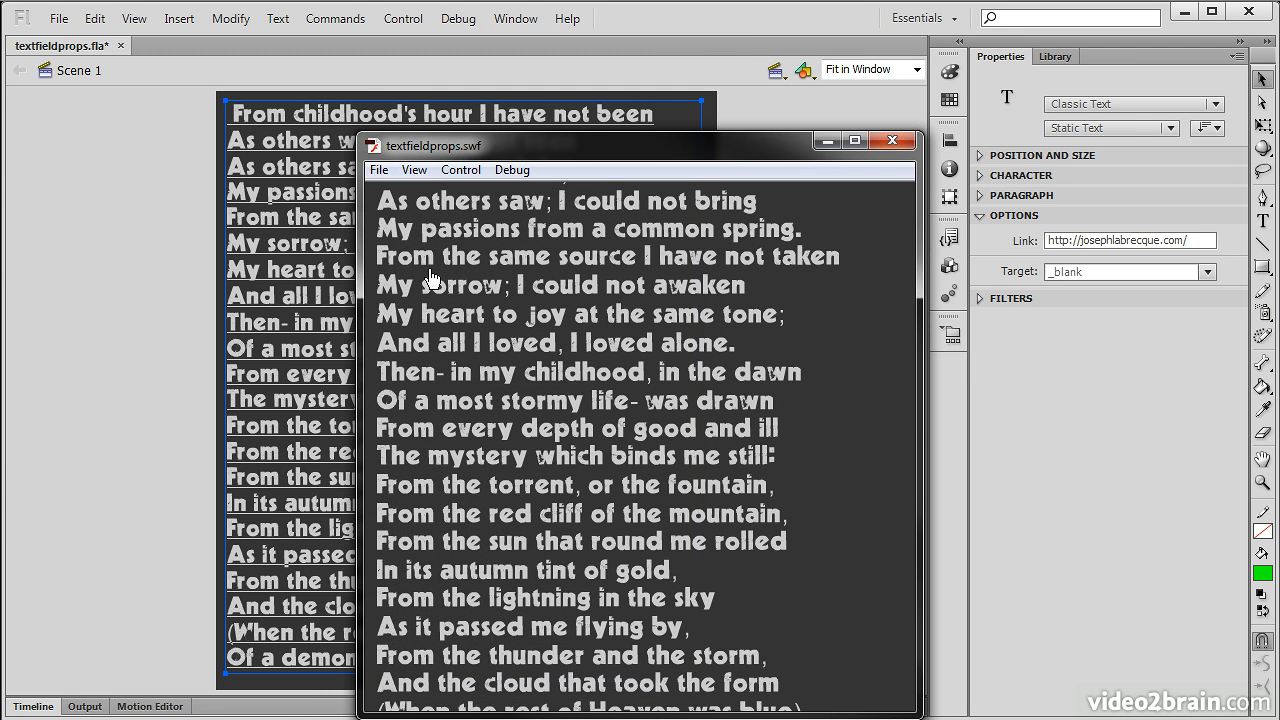
left_click(428, 292)
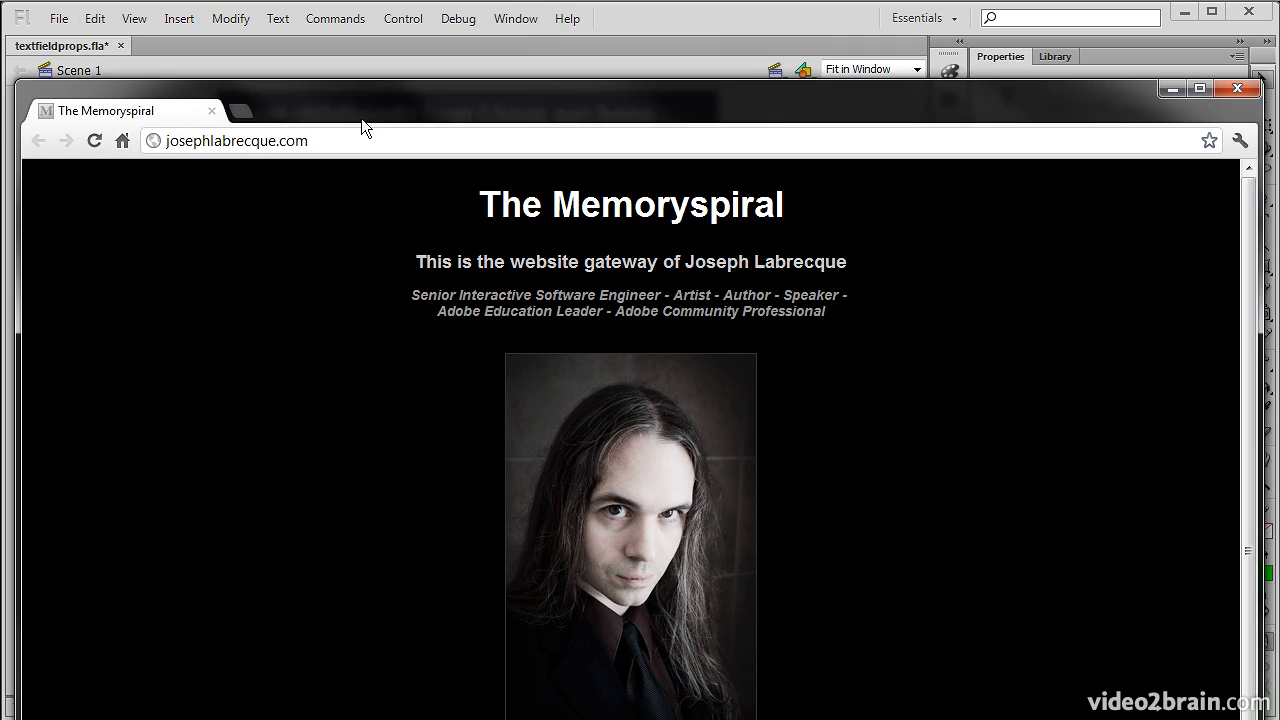
left_click_drag(361, 118, 322, 127)
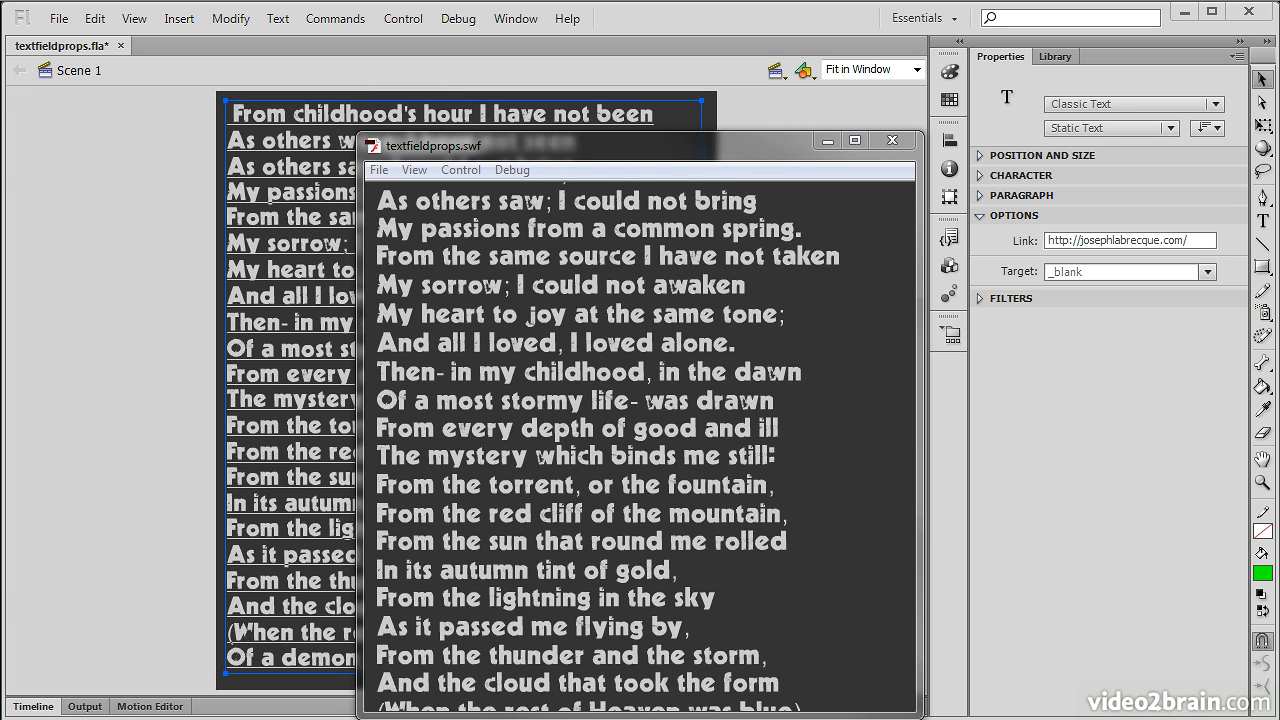
left_click(906, 143)
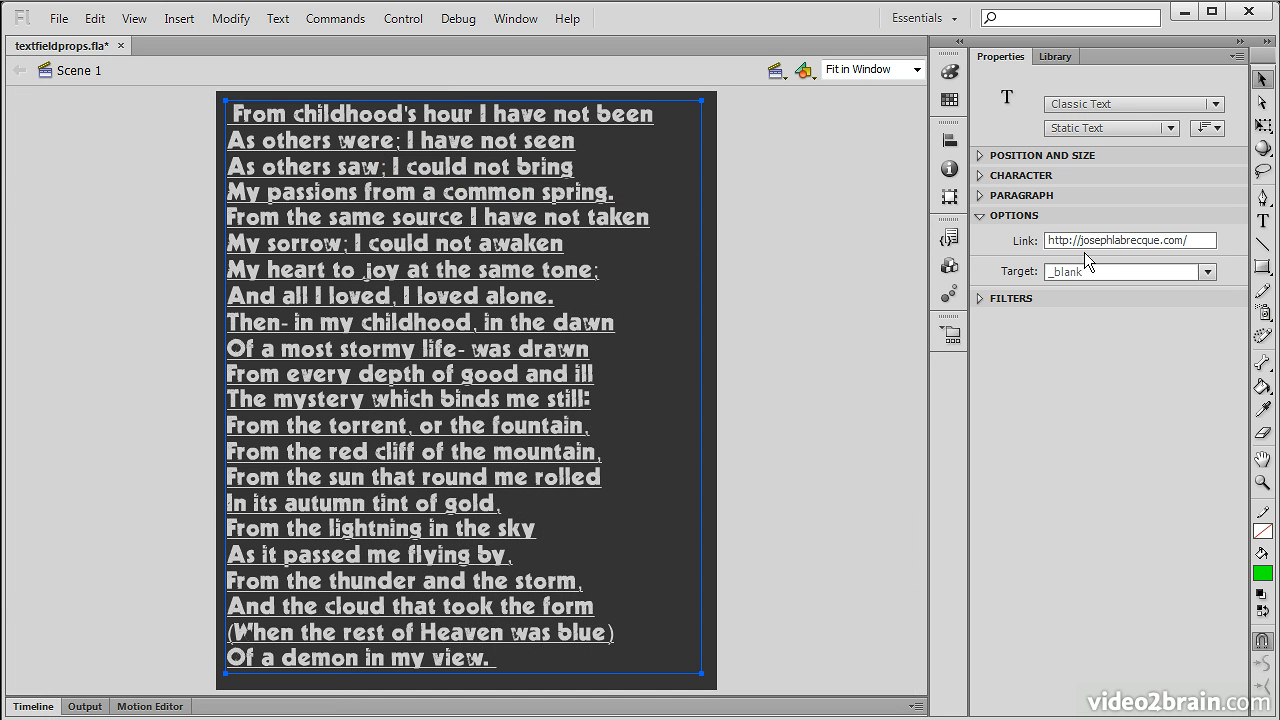
Remove the link URL from the poem text
left_click_drag(1200, 240, 942, 231)
key("BackSpace")
key("Return")
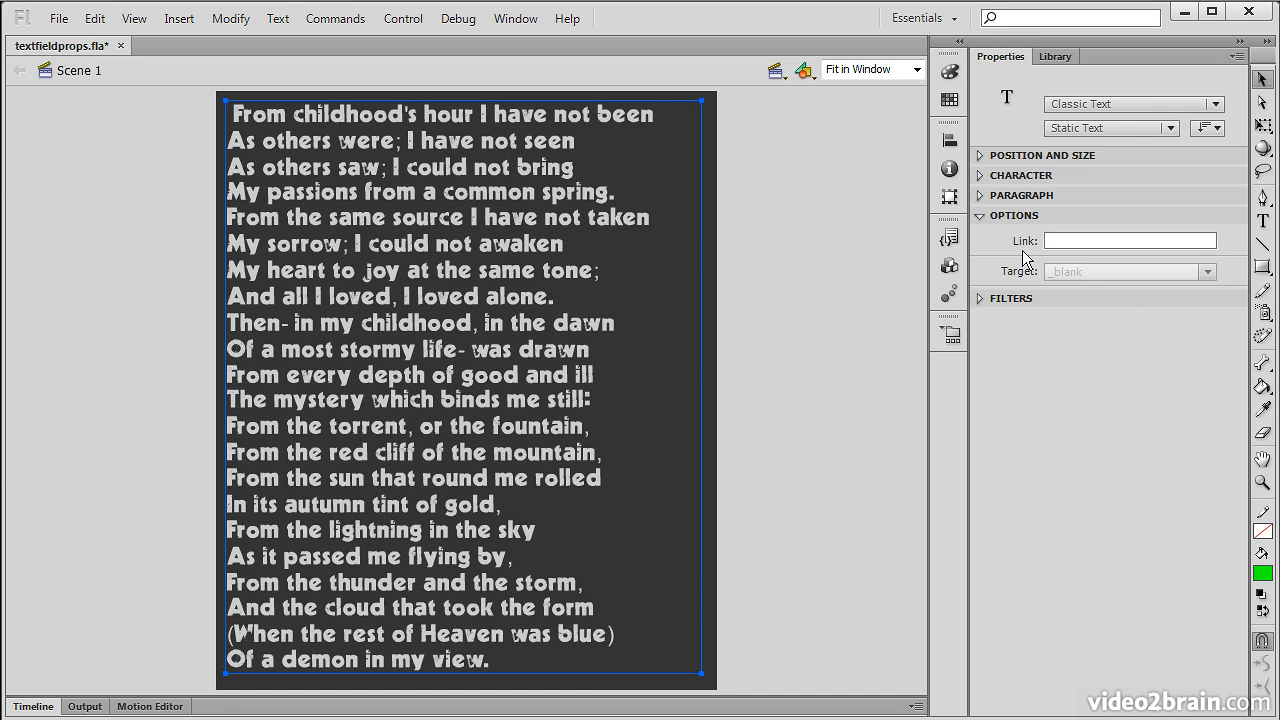
View the filter settings of the poem text, collapse them, and reselect the text field
left_click(985, 215)
left_click(982, 236)
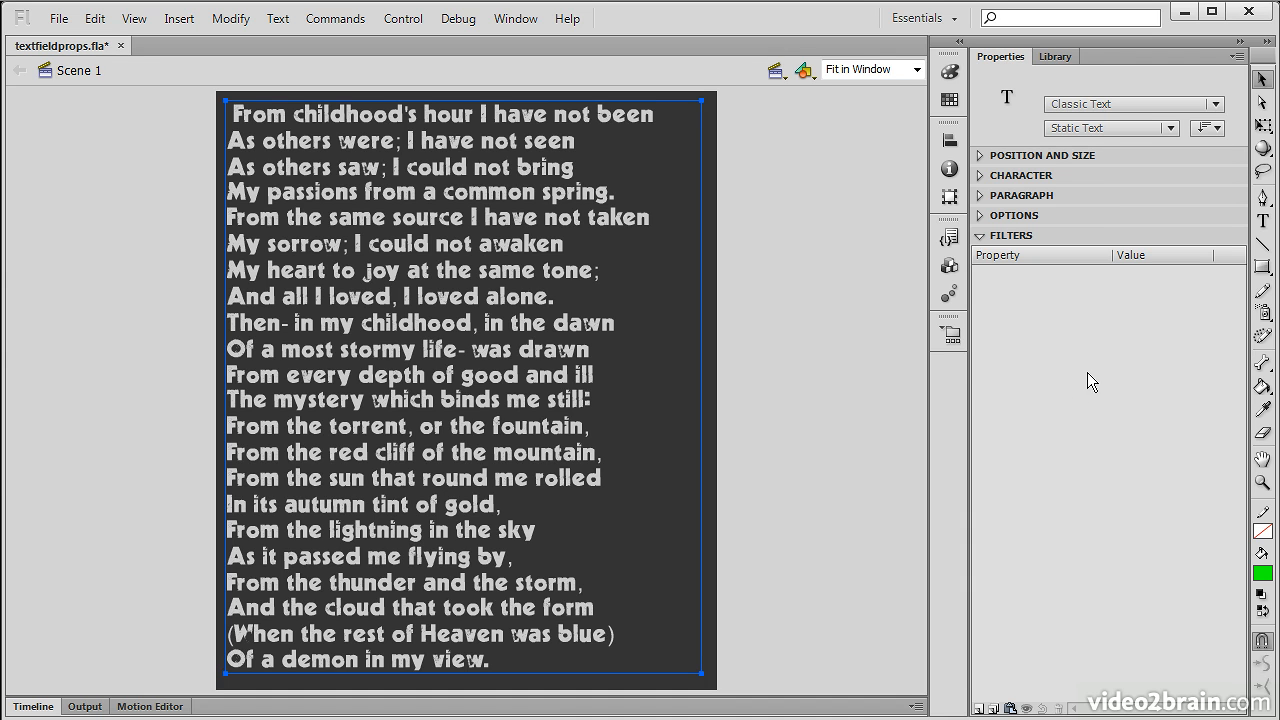
left_click(982, 238)
left_click(782, 272)
left_click(458, 325)
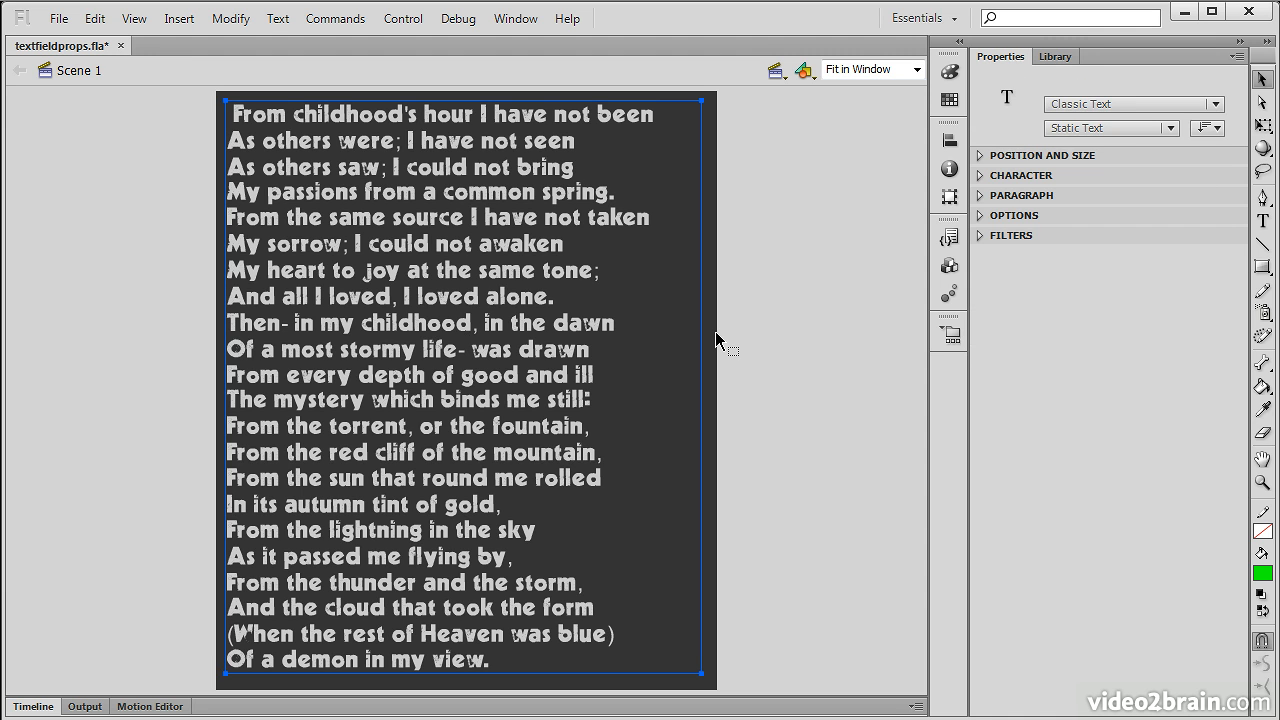
Break the poem text apart into separate letters
left_click(231, 18)
mouse_move(188, 22)
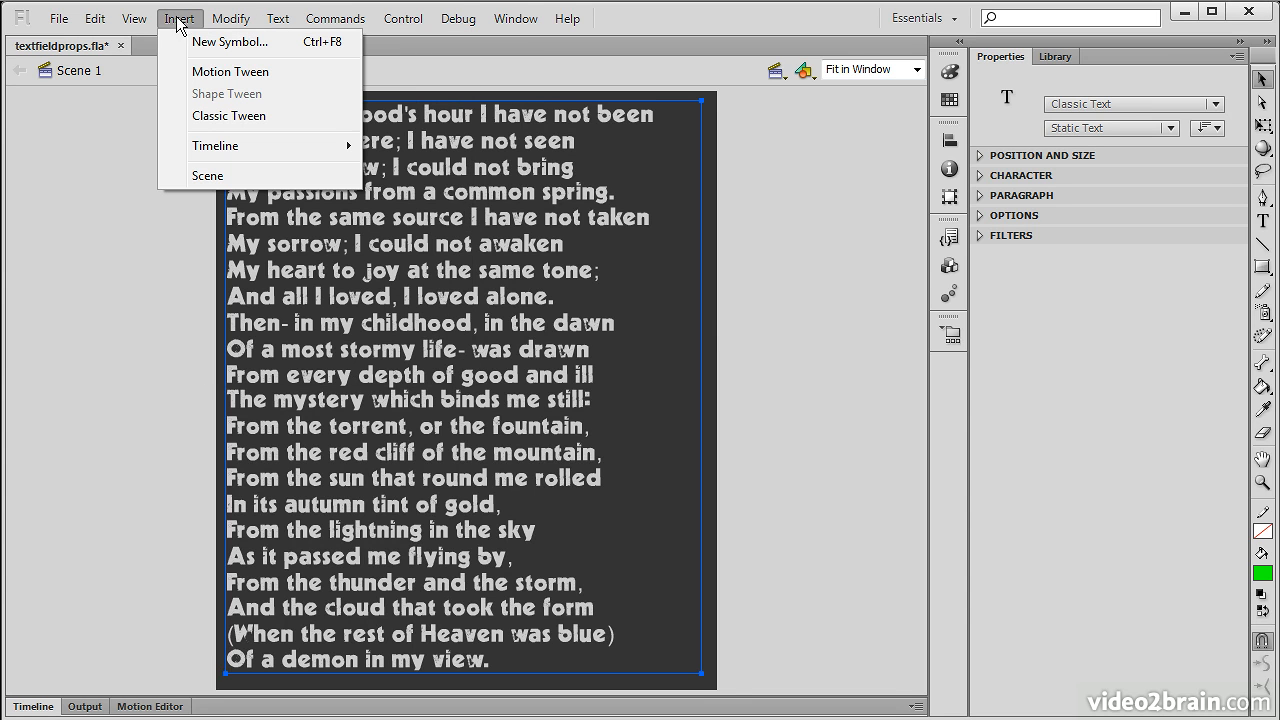
mouse_move(228, 26)
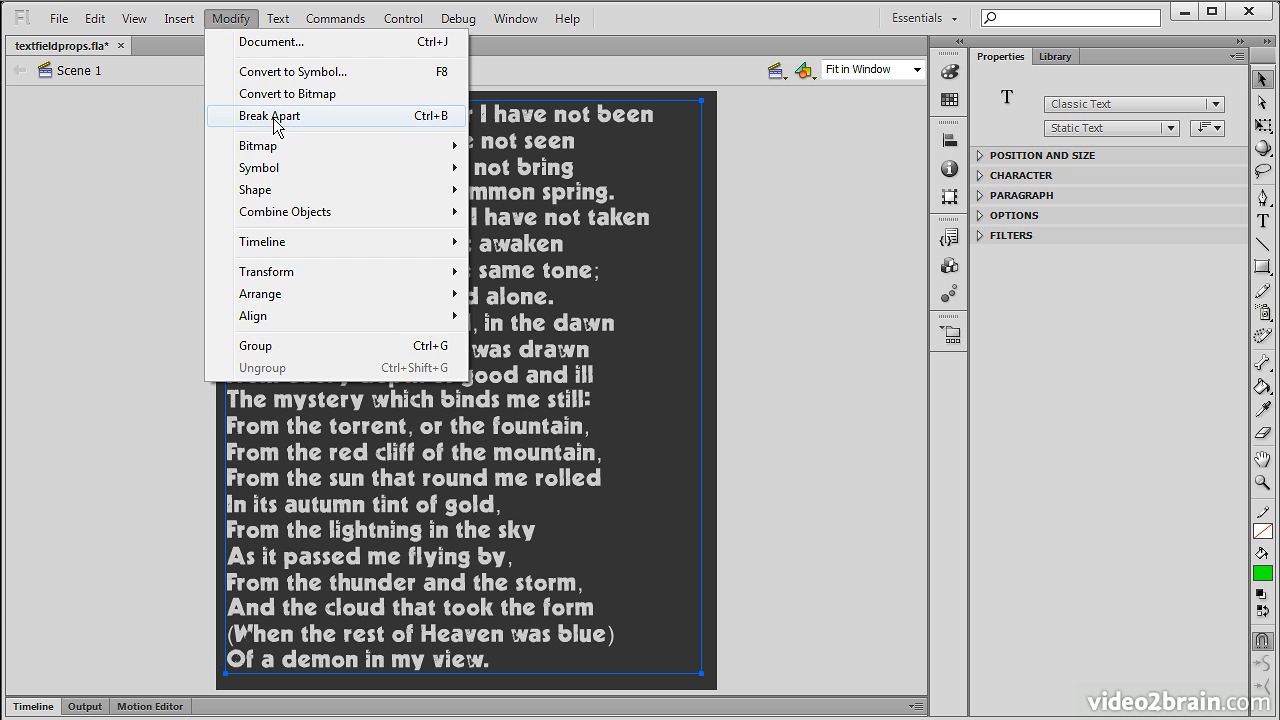
left_click(276, 120)
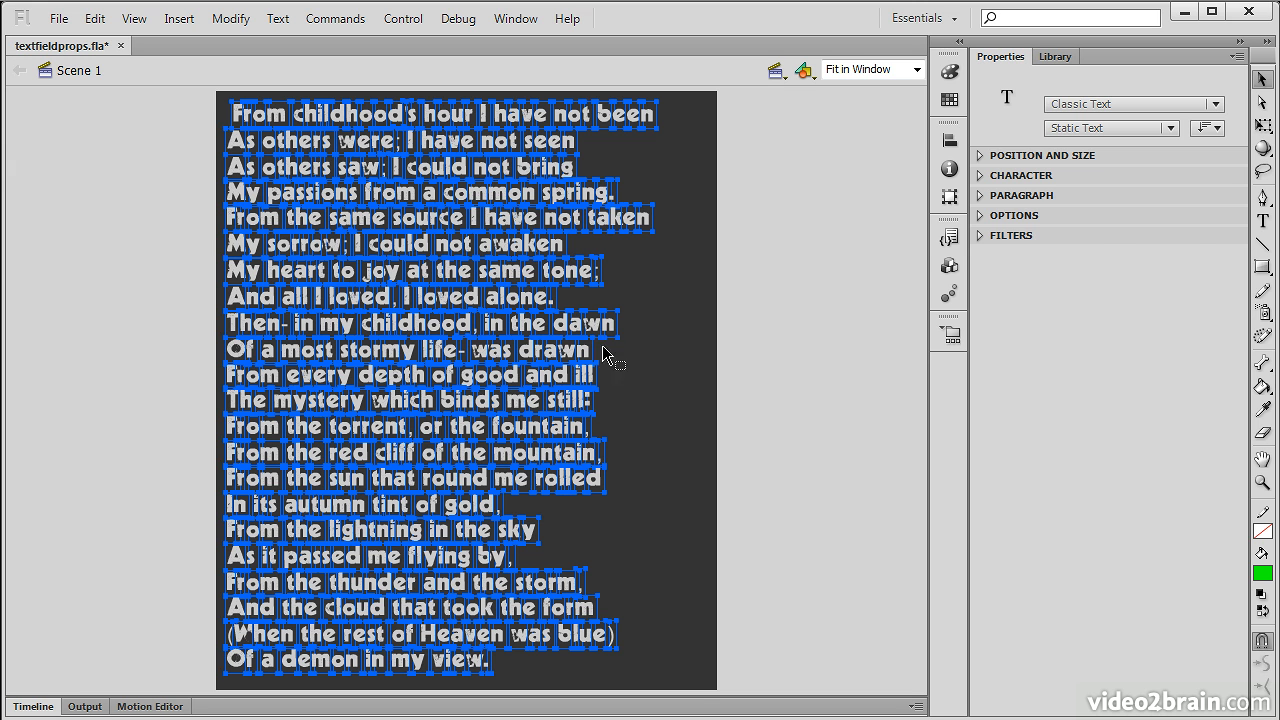
Select the single letter "f" of "of" in the red cliff line to check it, and deselect everything
left_click(689, 441)
left_click(441, 454)
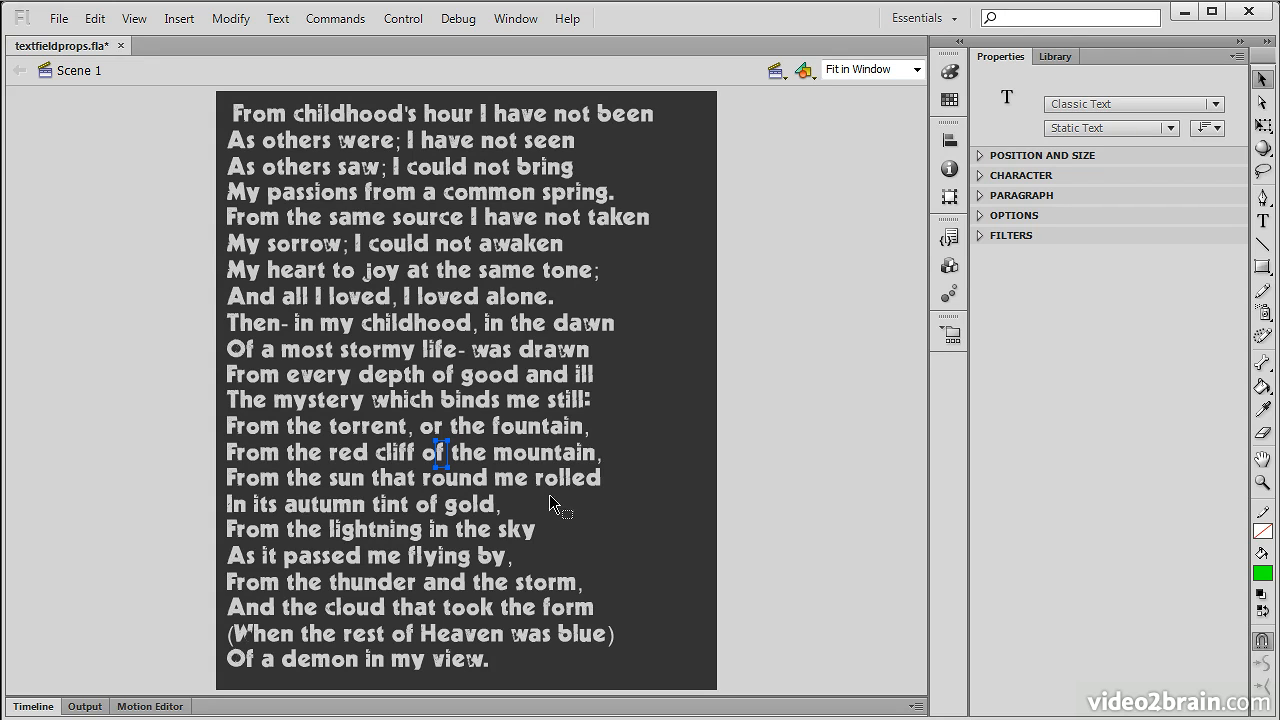
key("Tab")
left_click(665, 450)
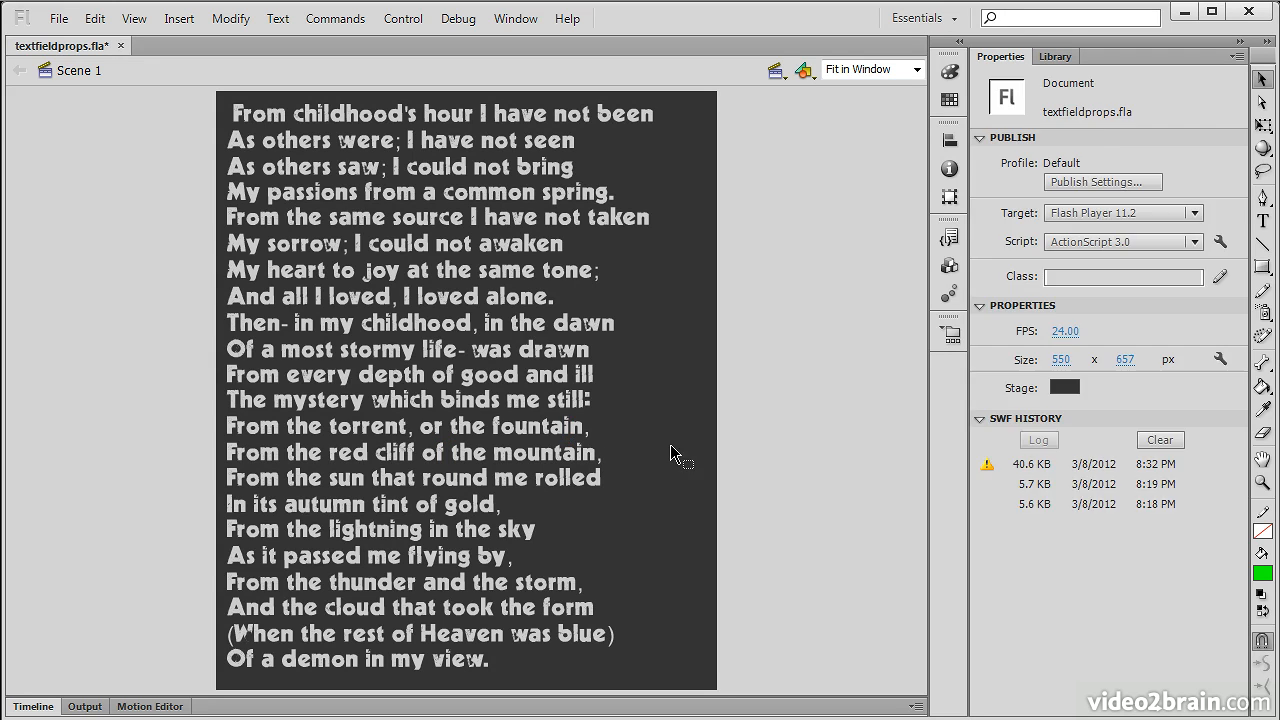
Restore the poem as one whole text field by undoing the break-apart, deselect it, and save the document
left_click(528, 434)
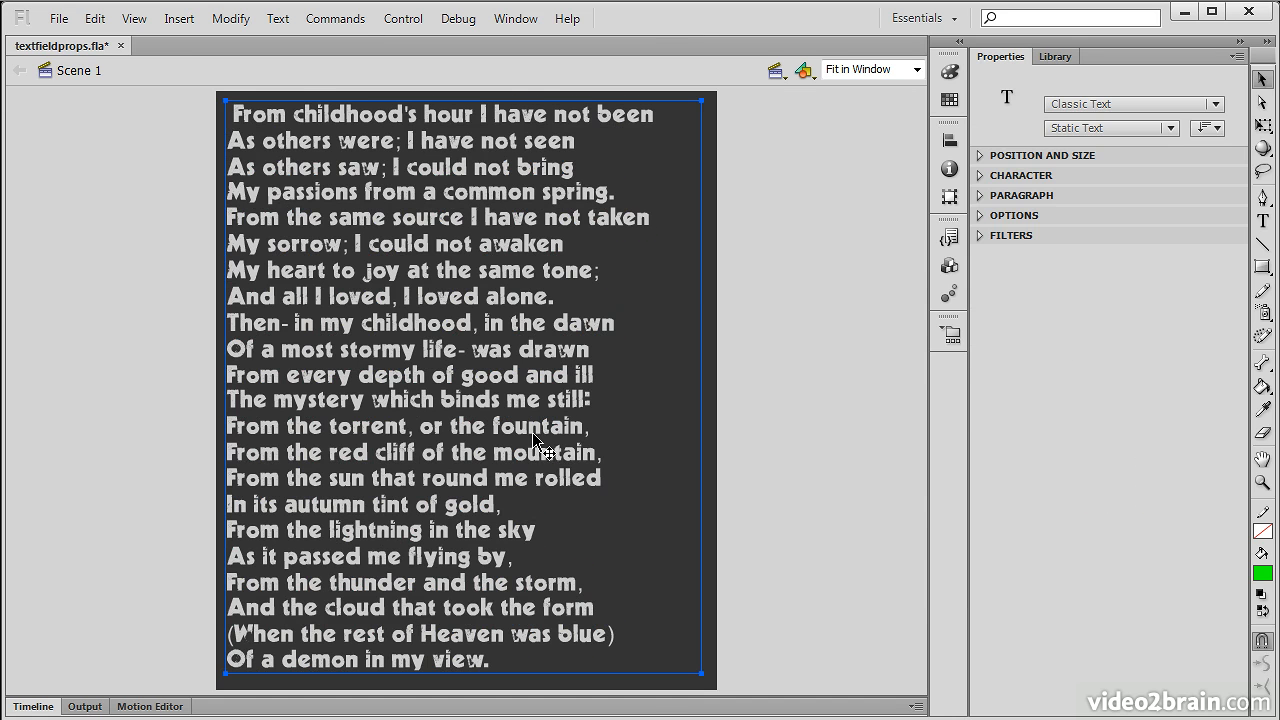
left_click(771, 429)
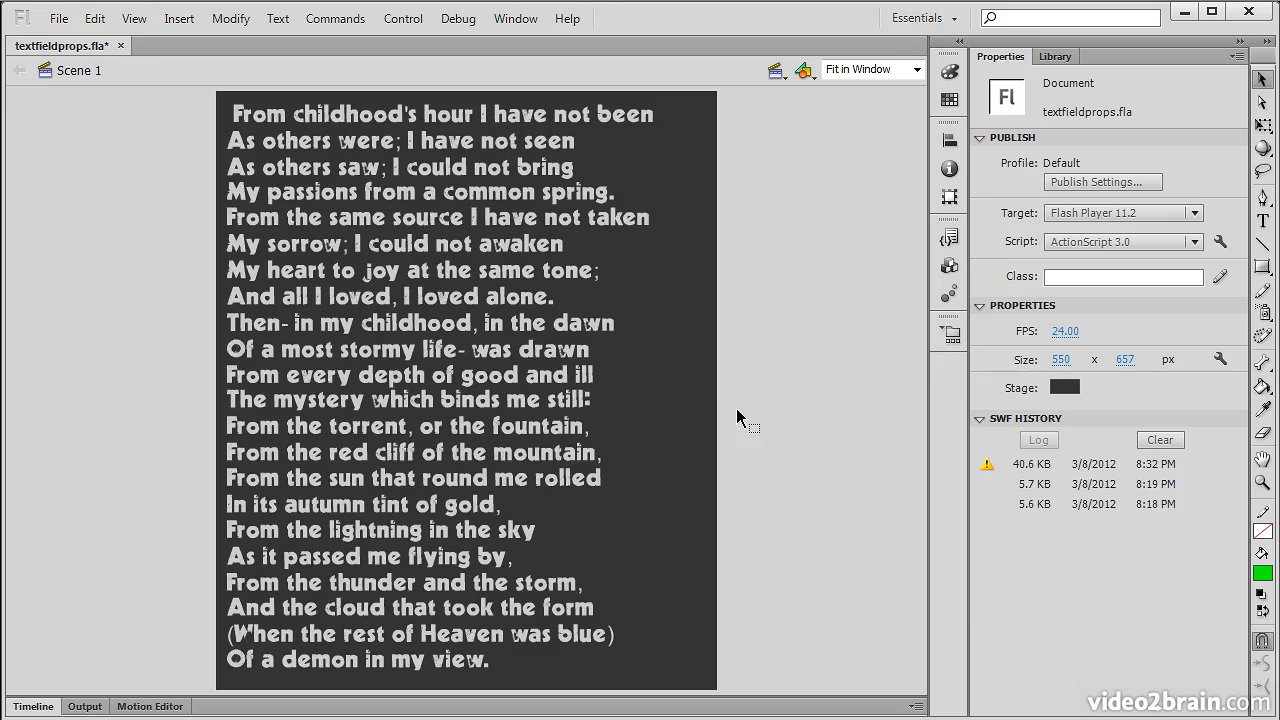
key("ctrl+s")
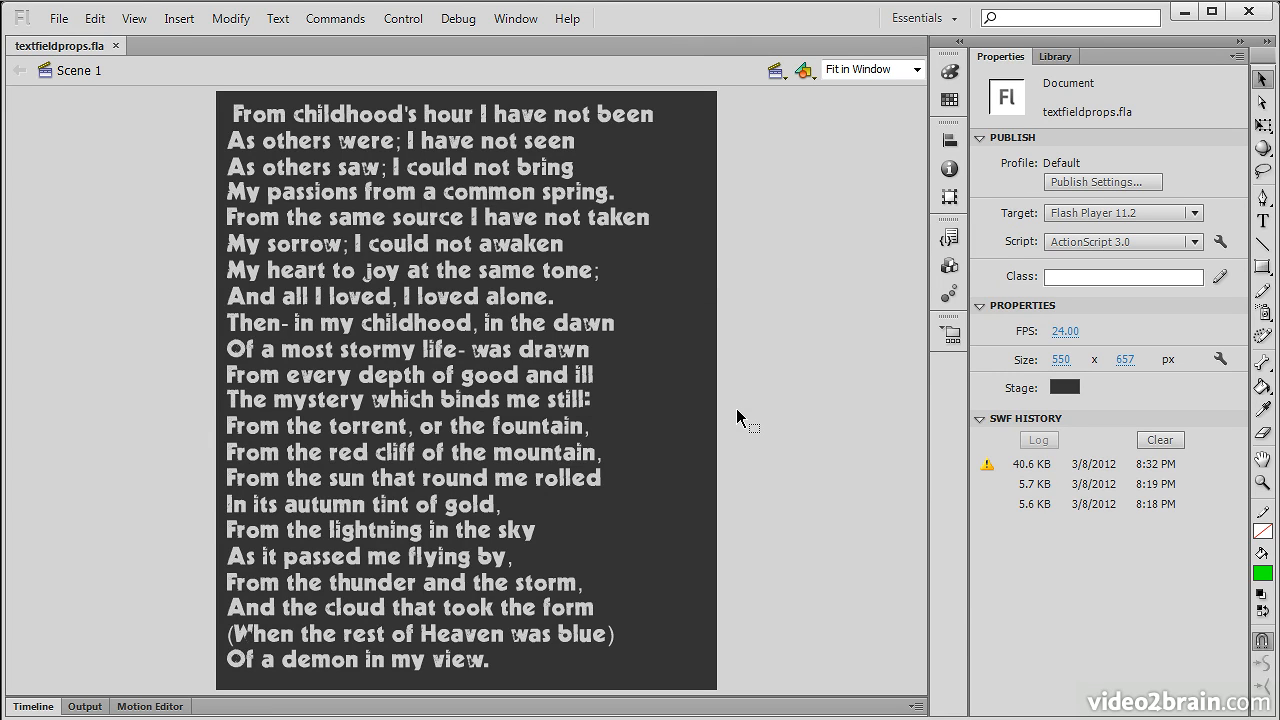